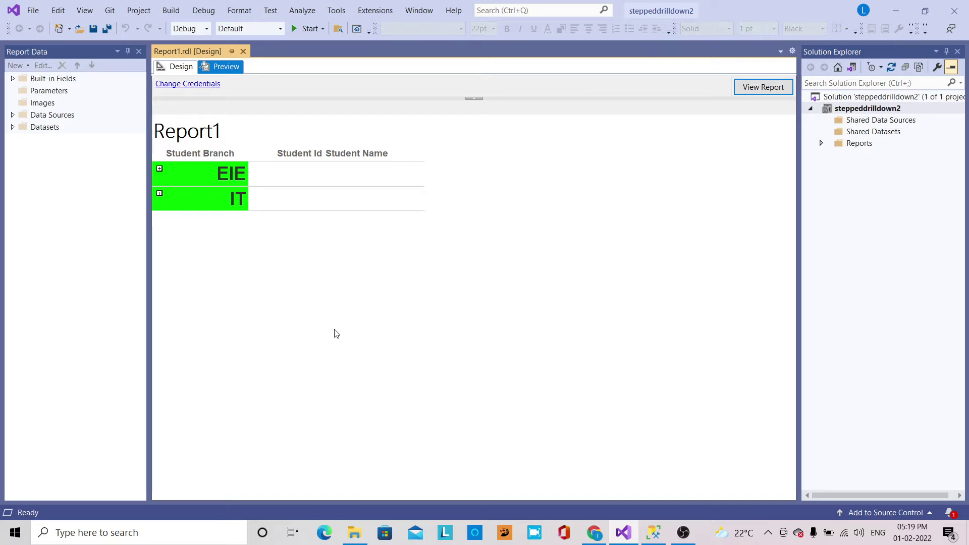
# Toggle the EIE and IT groups in the preview, leaving EIE expanded with six students and IT collapsed.
pyautogui.click(160, 169)
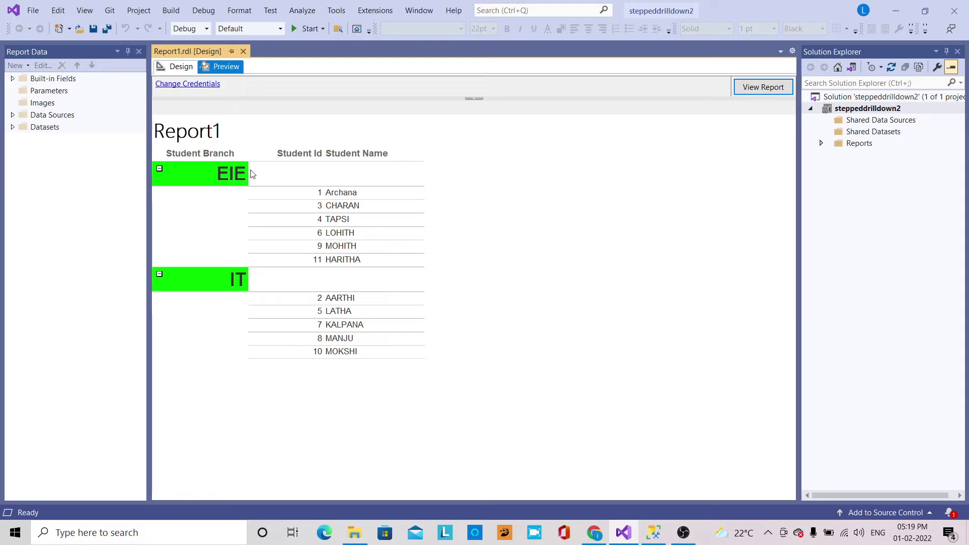
pyautogui.click(159, 274)
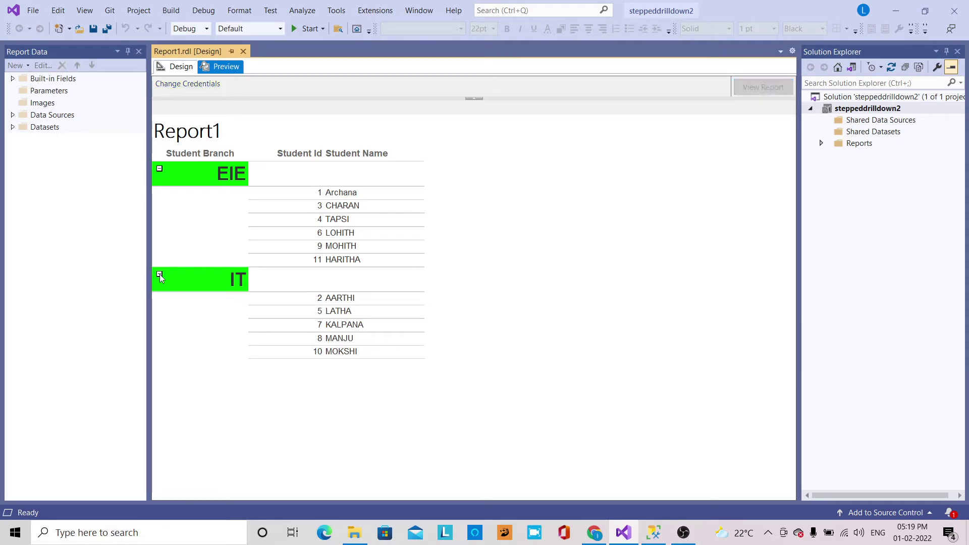
pyautogui.click(159, 168)
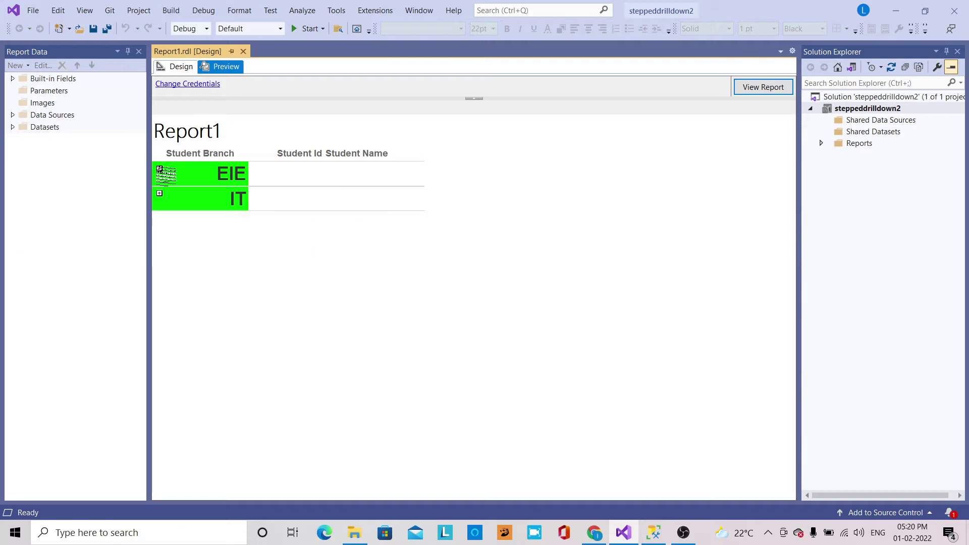
pyautogui.click(159, 169)
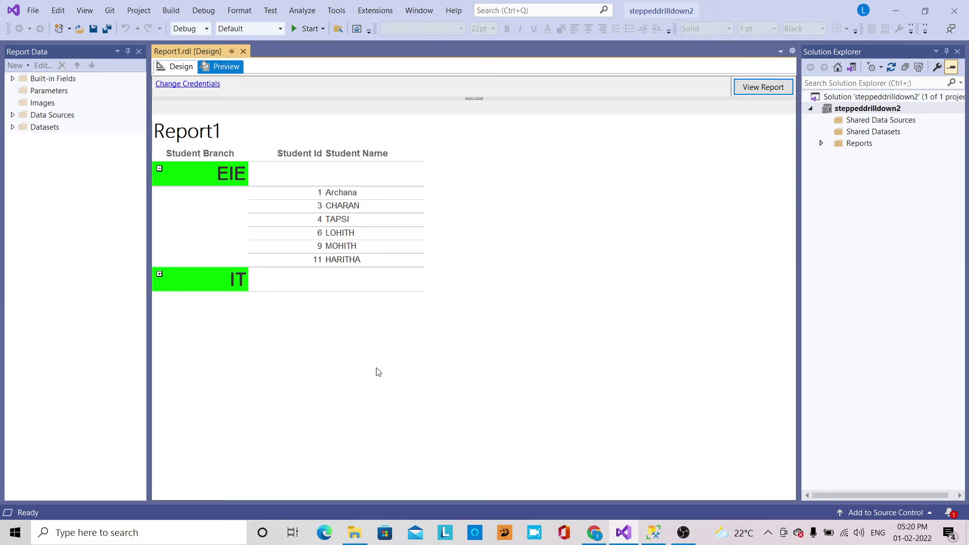
pyautogui.click(654, 534)
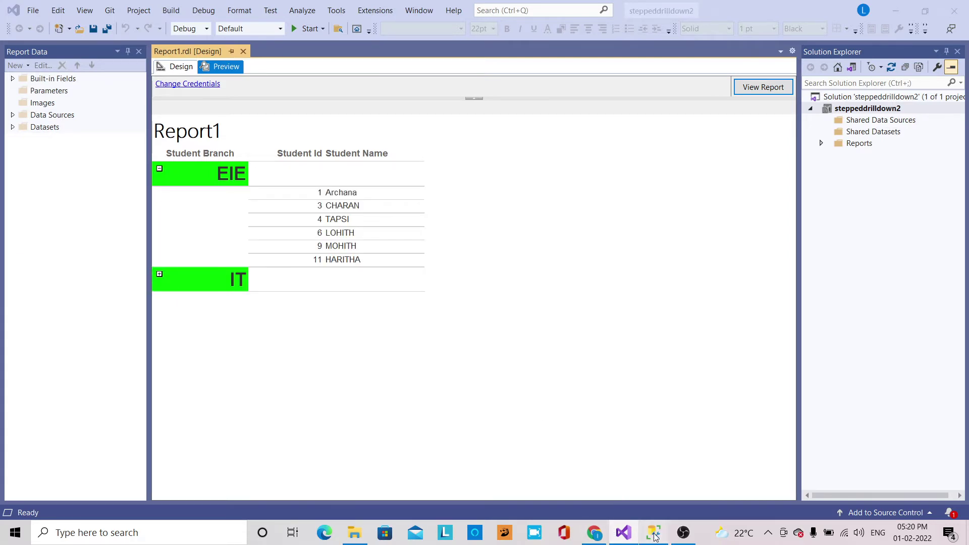
pyautogui.click(254, 175)
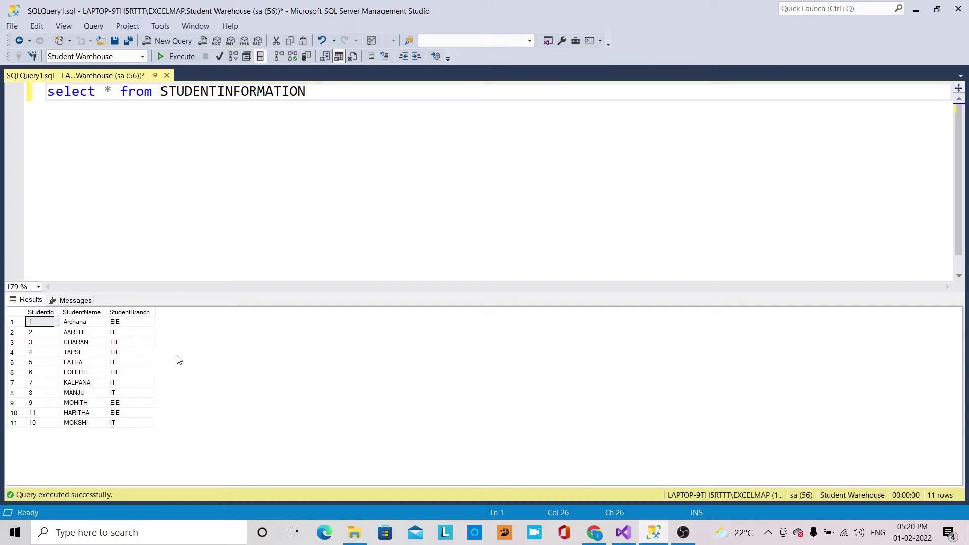
pyautogui.click(177, 115)
# Create a new project from the Report Server Project Wizard template and name it steppeddrilldown3.
pyautogui.click(622, 533)
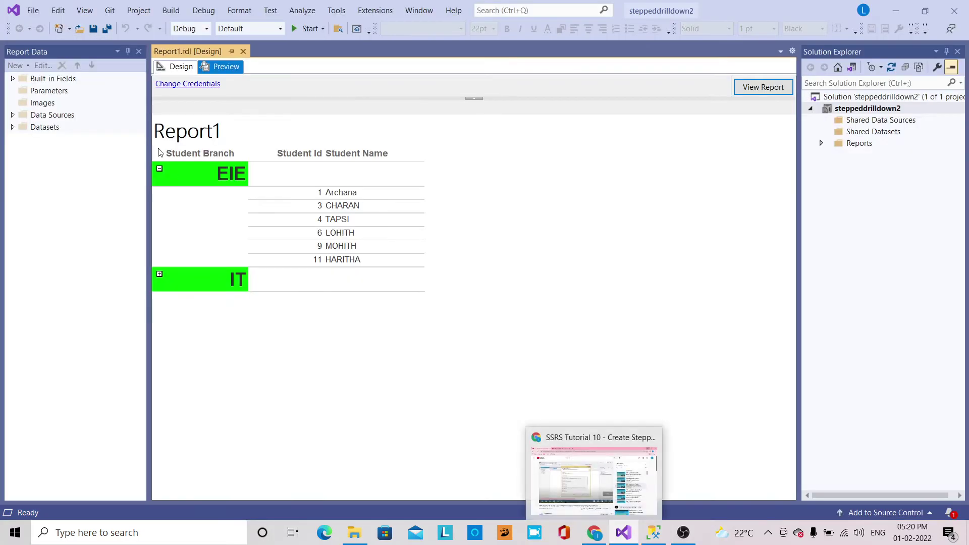
pyautogui.click(30, 11)
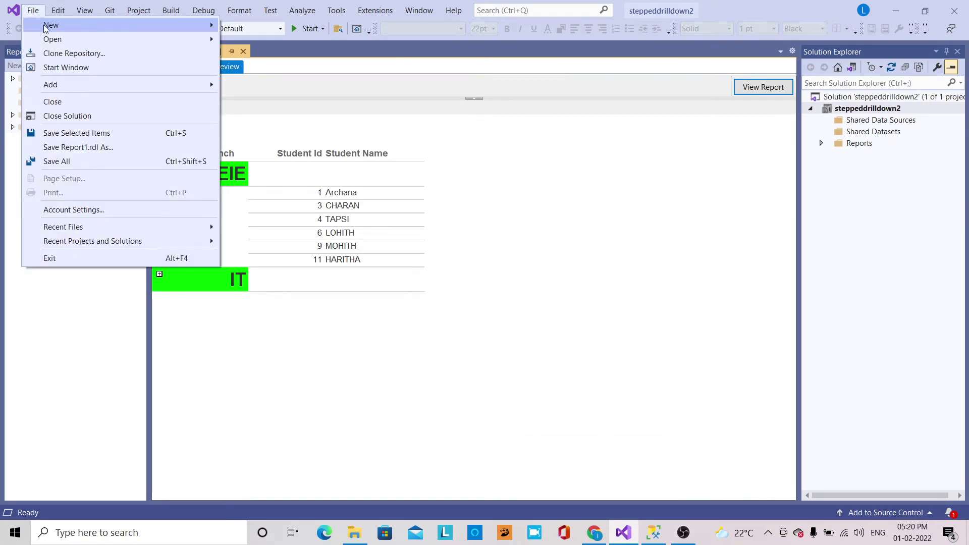
pyautogui.press('Right')
pyautogui.press('Right')
pyautogui.press('Right')
pyautogui.press('Right')
pyautogui.press('Right')
pyautogui.click(33, 11)
pyautogui.moveTo(49, 25)
pyautogui.click(252, 26)
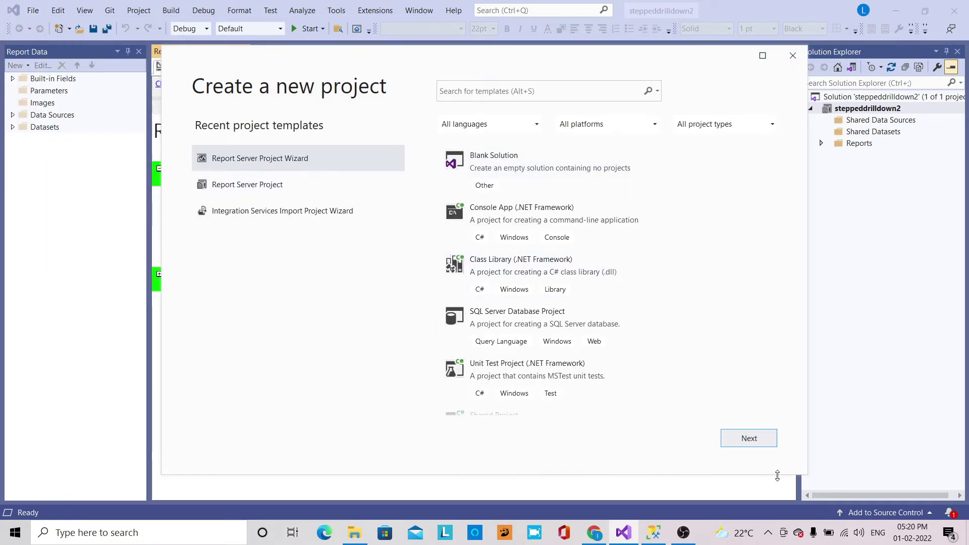
pyautogui.click(749, 438)
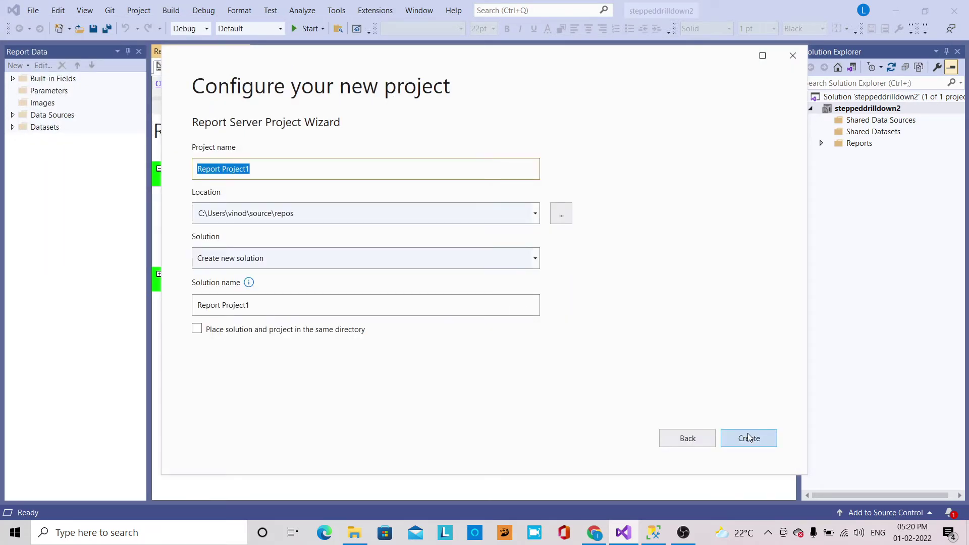
pyautogui.write('ste')
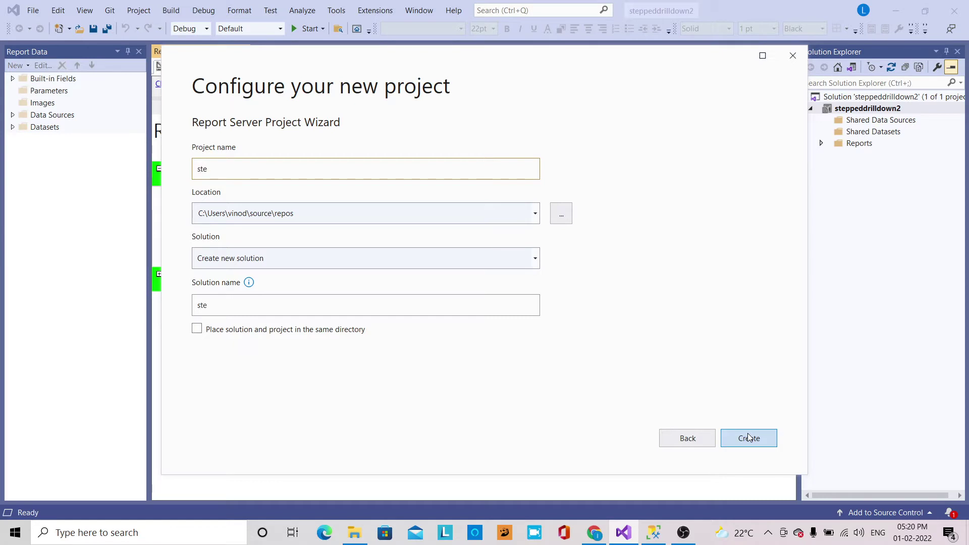
pyautogui.write('ppeddr')
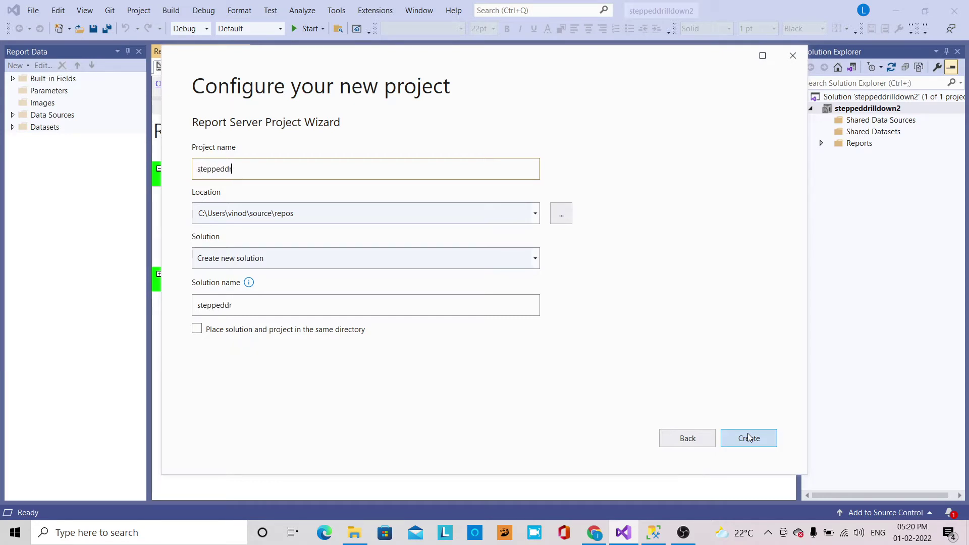
pyautogui.write('illdown3')
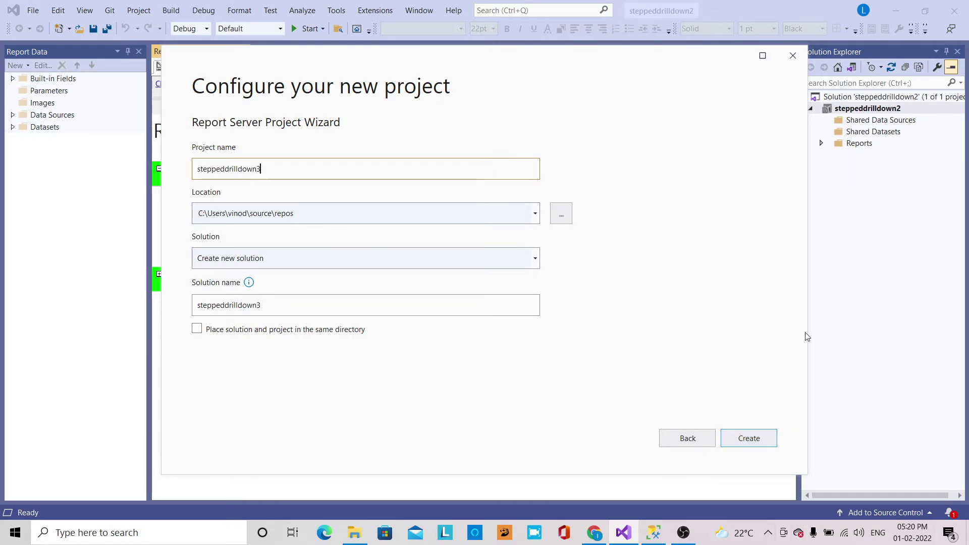
# Create the project and set EXCELMAP as the data source's server name.
pyautogui.click(760, 438)
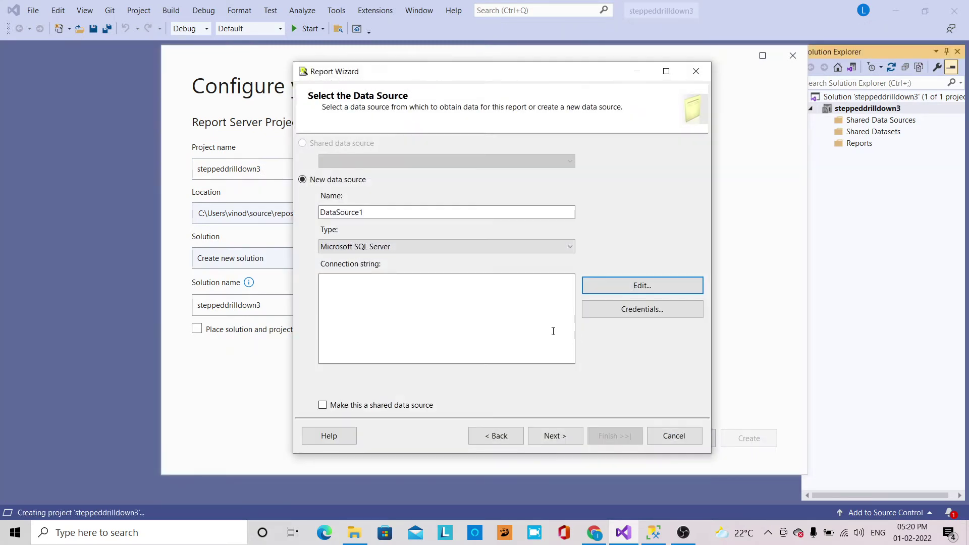
pyautogui.click(407, 314)
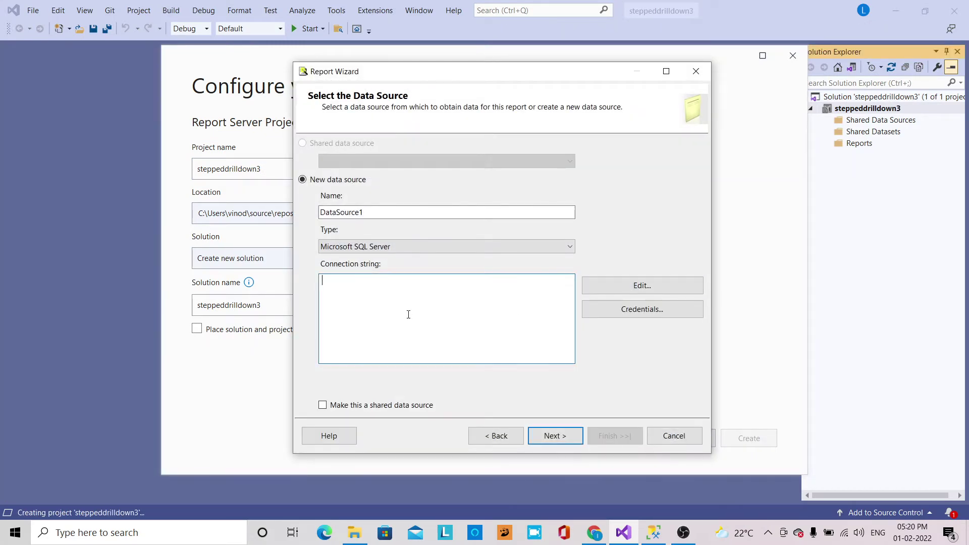
pyautogui.click(622, 292)
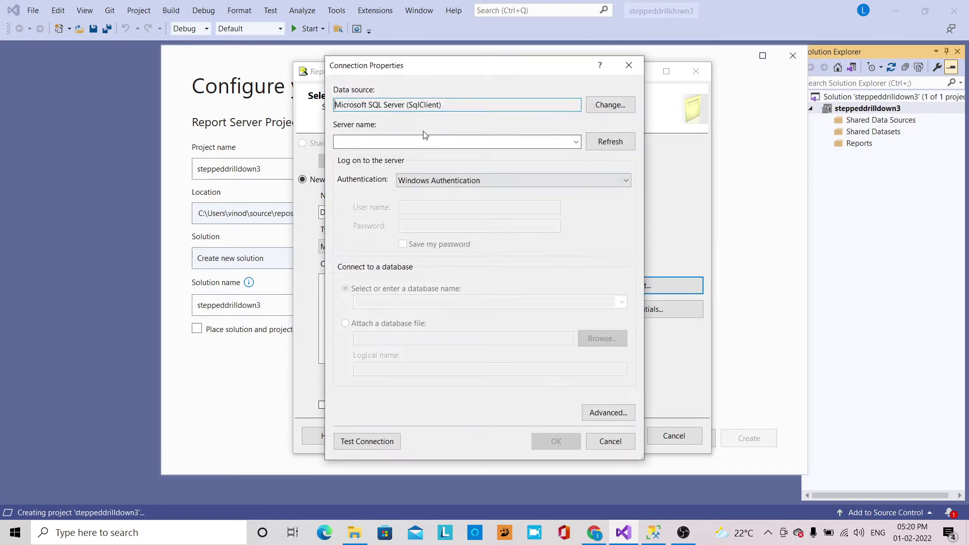
pyautogui.click(421, 142)
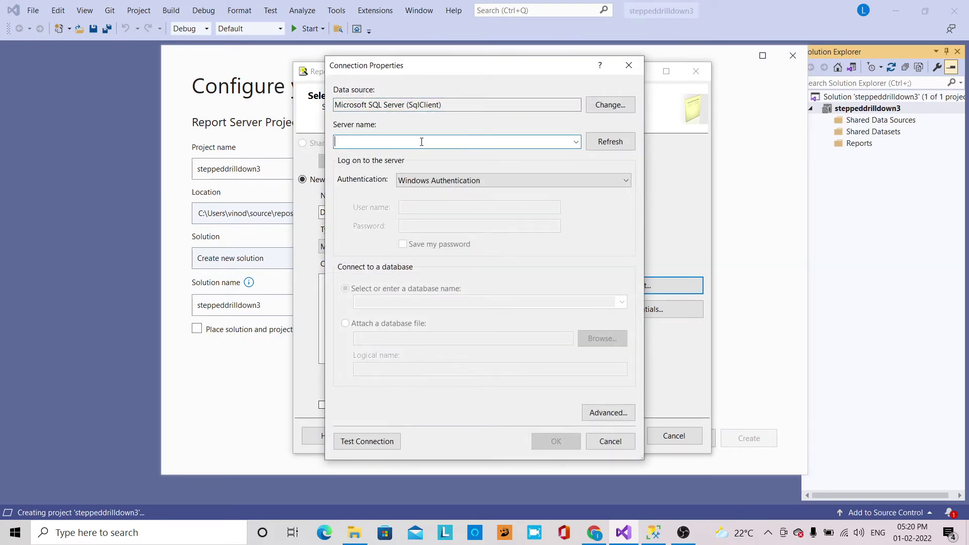
pyautogui.write('LAPTOP-9TH5RTTT\\EXCELMAP')
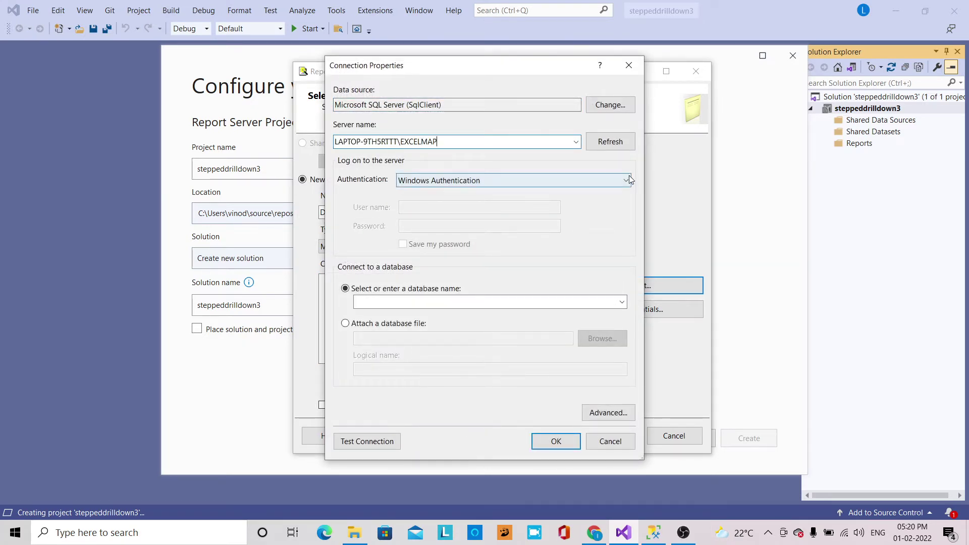
# Use SQL Server Authentication with the login and password, and select the Student Warehouse database.
pyautogui.click(629, 176)
pyautogui.click(524, 206)
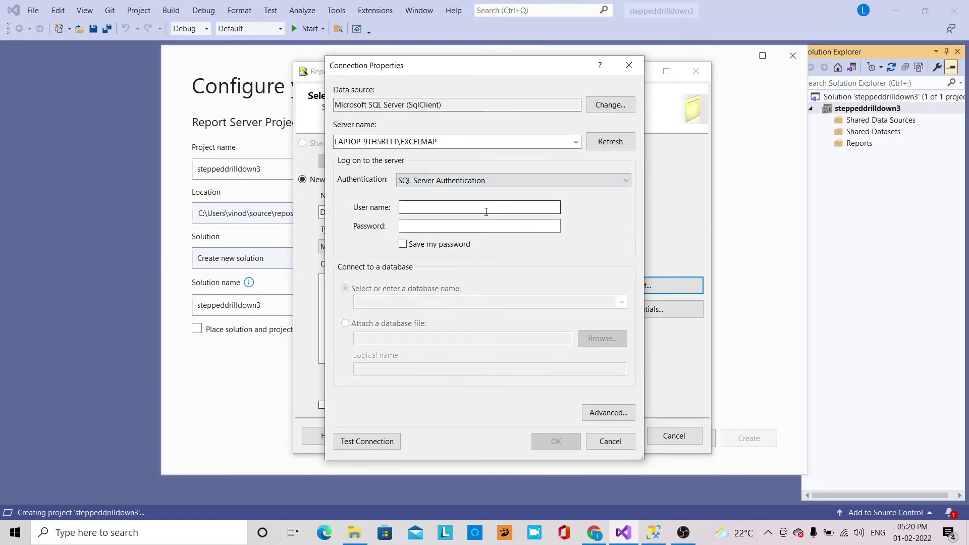
pyautogui.click(481, 212)
pyautogui.write('sa')
pyautogui.press('Tab')
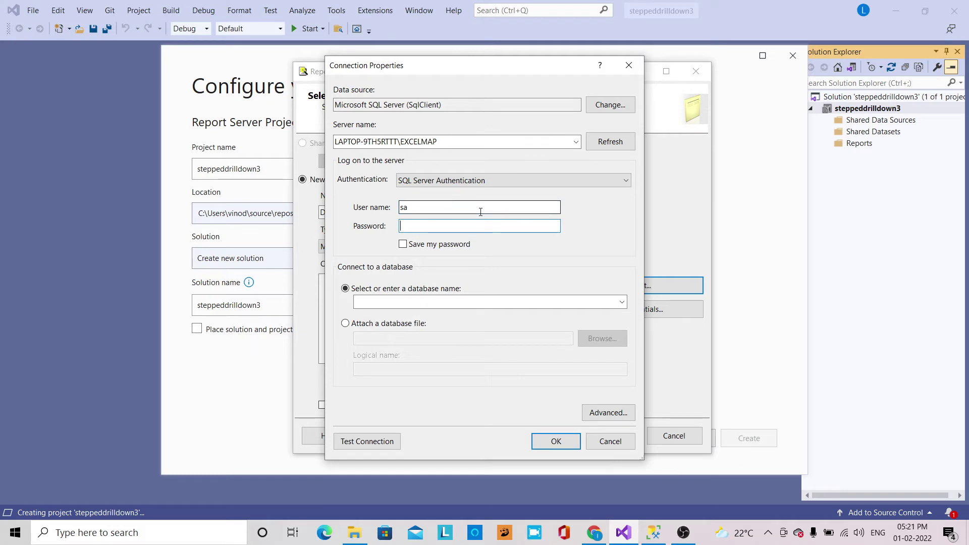
pyautogui.click(622, 302)
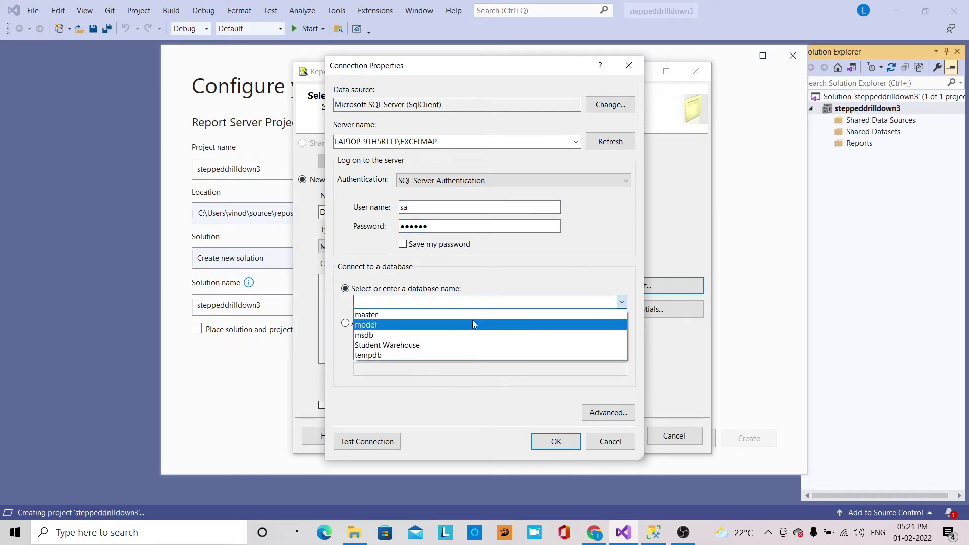
pyautogui.click(455, 344)
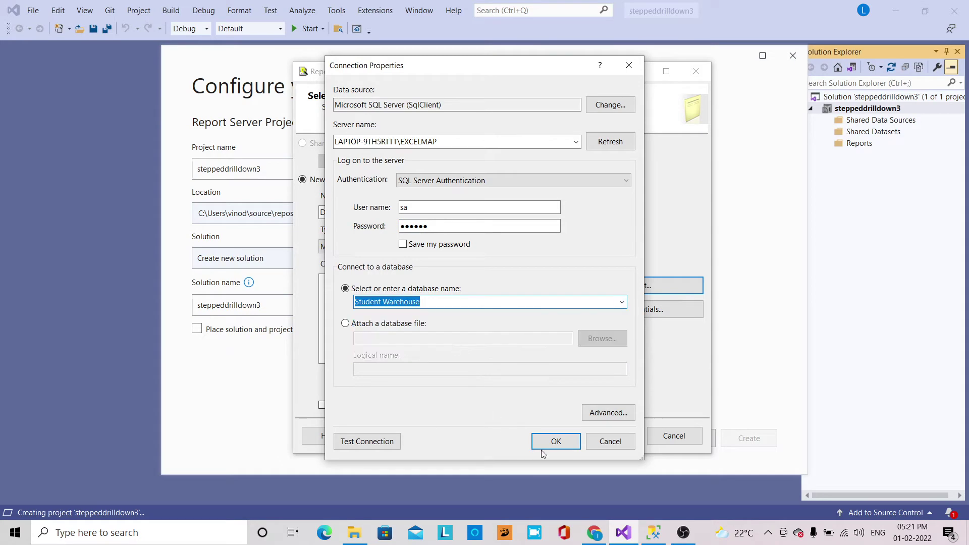
pyautogui.click(555, 441)
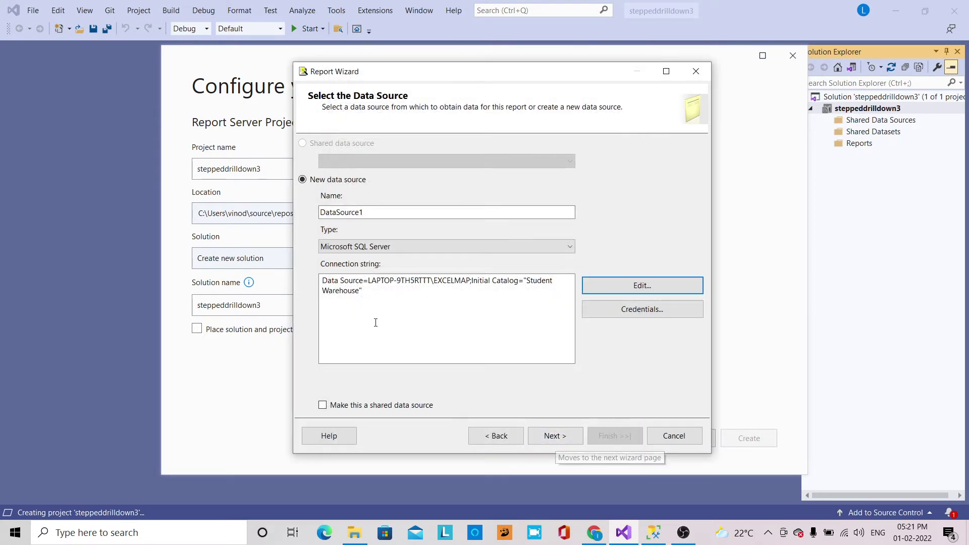
# Accept the data source and supply its credentials password to continue.
pyautogui.click(561, 442)
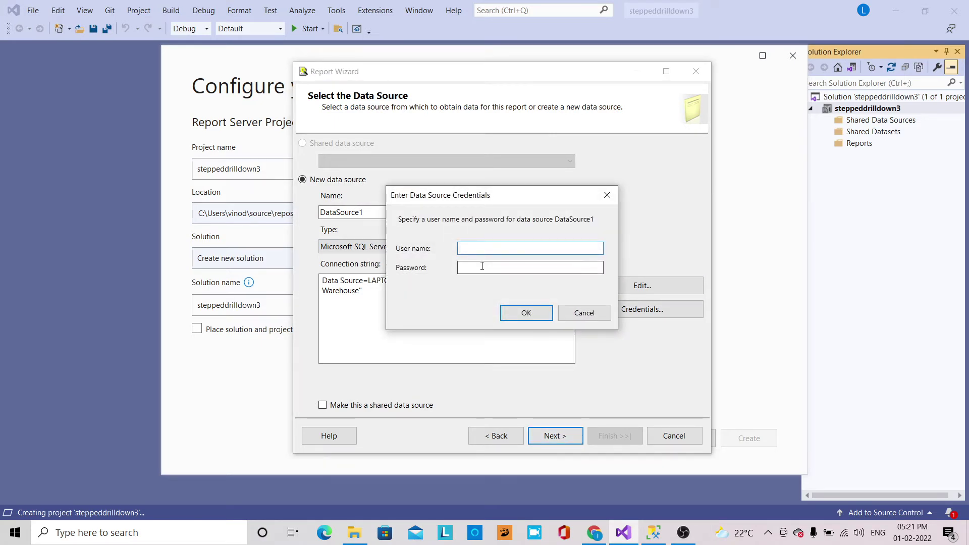
pyautogui.press('Tab')
pyautogui.write('****')
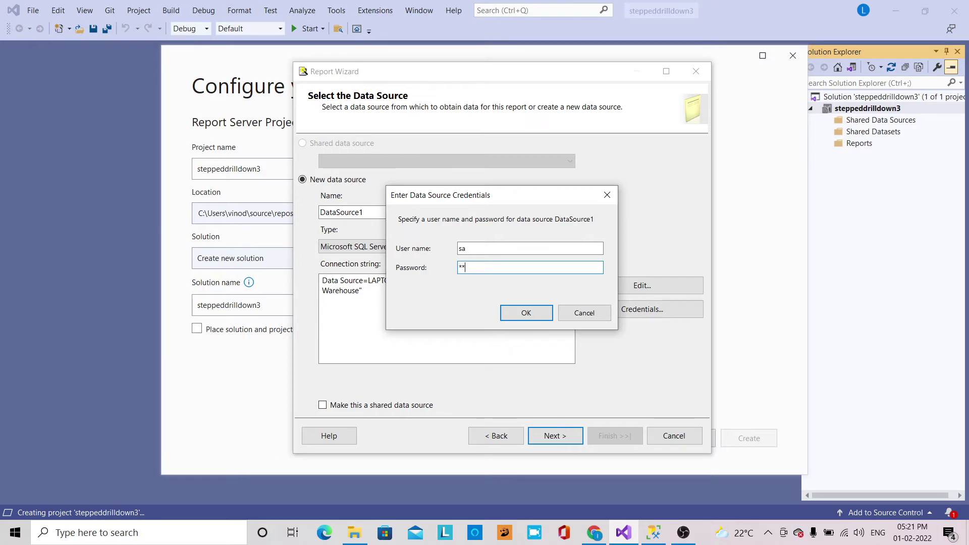
pyautogui.click(527, 315)
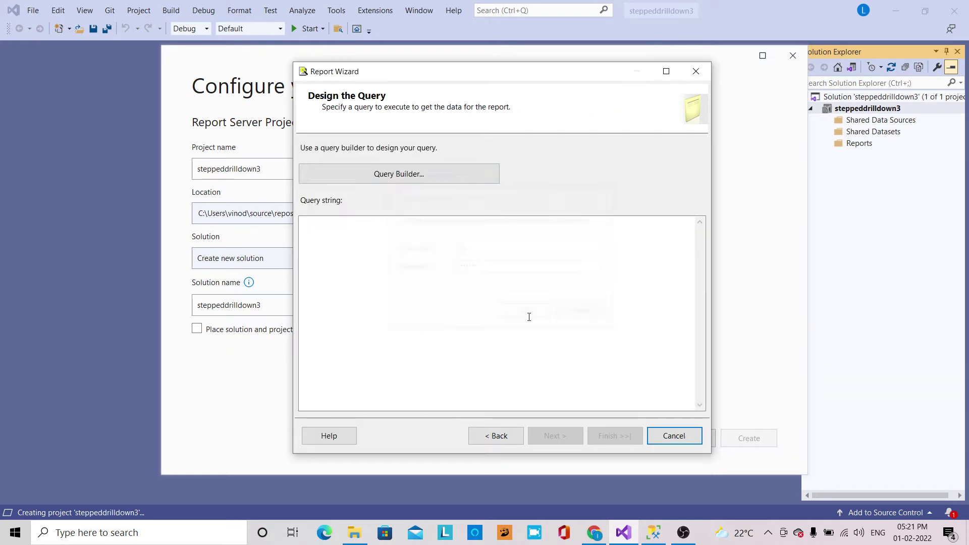
# Enter the query 'select * from studentinformation' and advance to the report type page.
pyautogui.click(453, 290)
pyautogui.write('s')
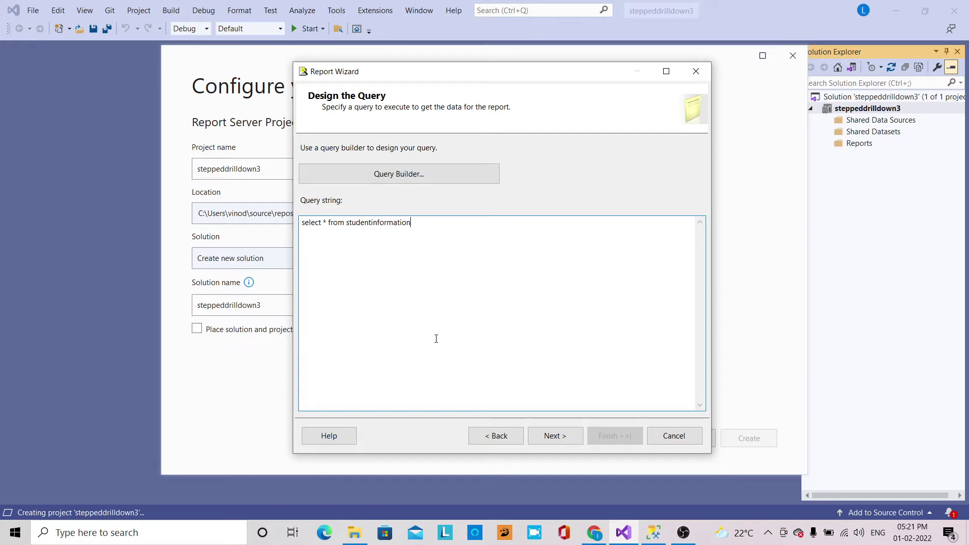
pyautogui.click(566, 437)
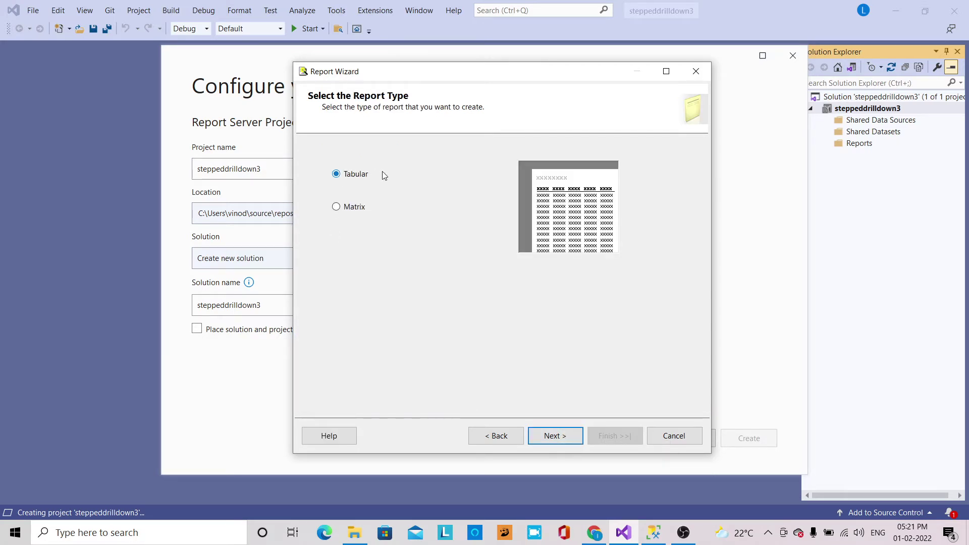
# Keep a Tabular report, group by StudentBranch, and add StudentId and StudentName as details.
pyautogui.click(551, 437)
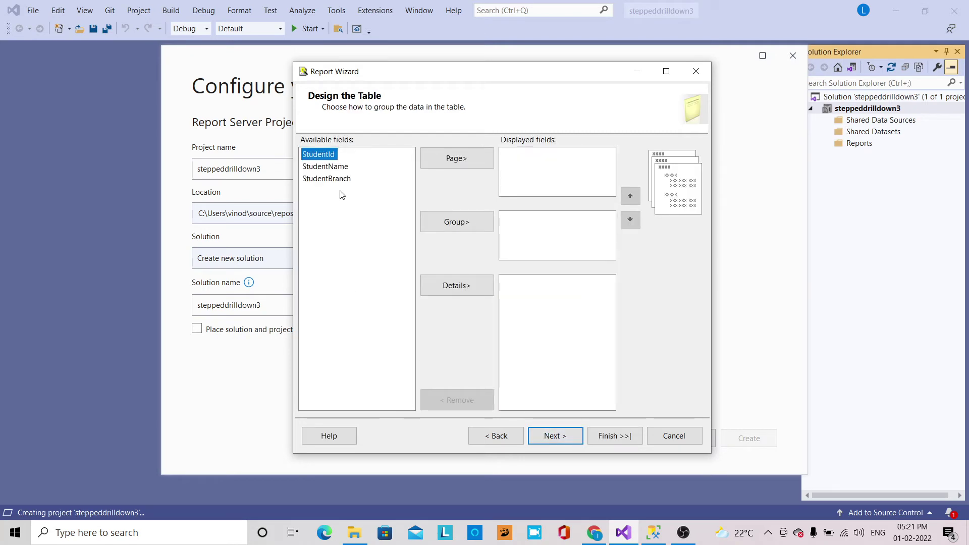
pyautogui.click(333, 179)
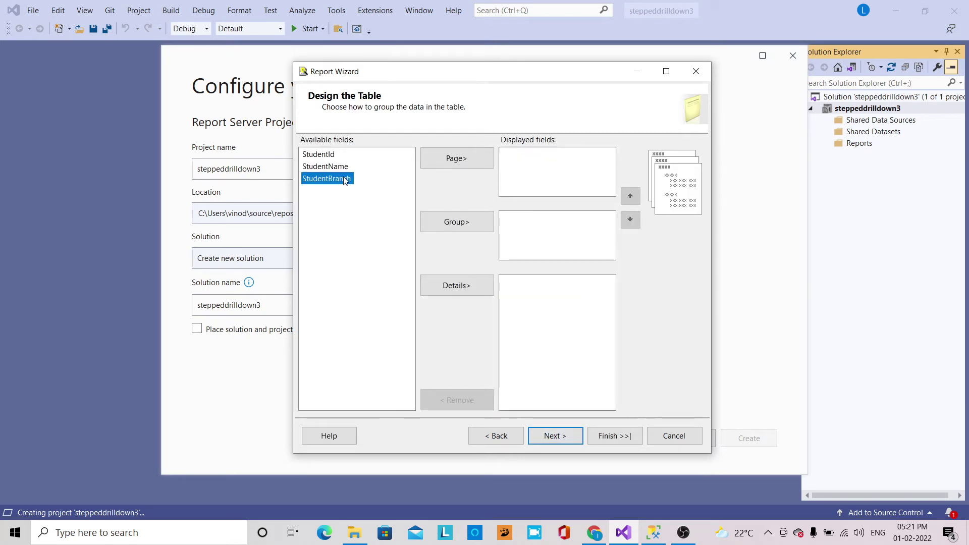
pyautogui.click(449, 224)
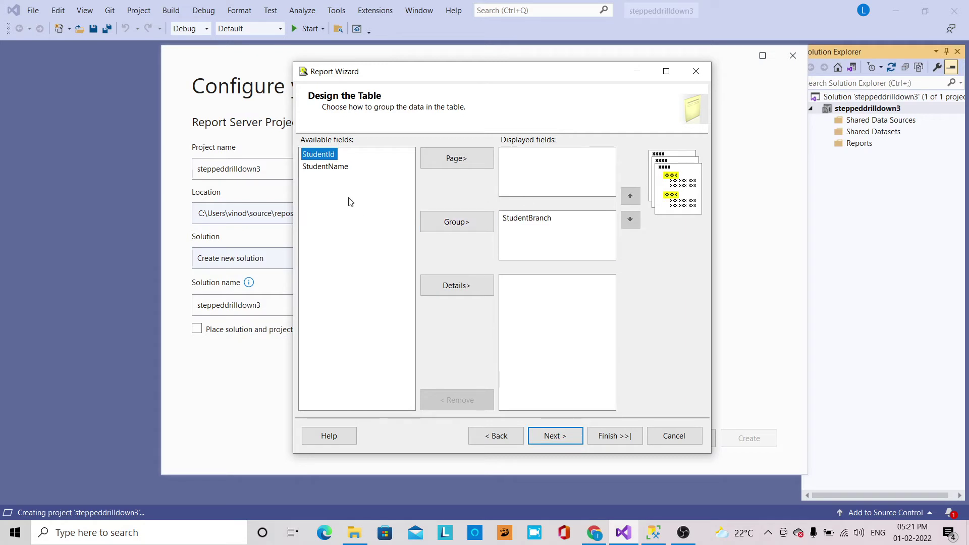
pyautogui.click(451, 287)
pyautogui.click(450, 287)
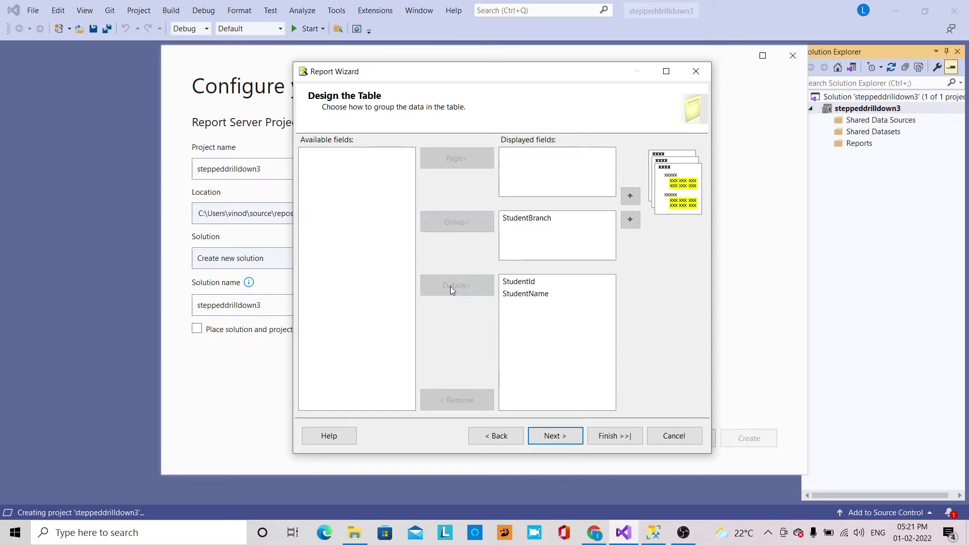
# Choose the stepped layout with drilldown, enable Preview report, and finish the wizard.
pyautogui.click(554, 440)
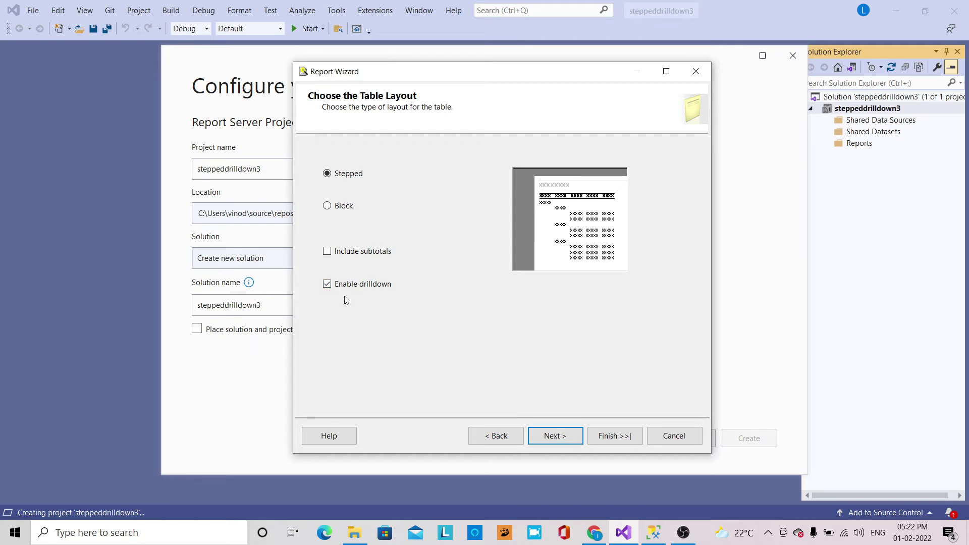
pyautogui.click(553, 435)
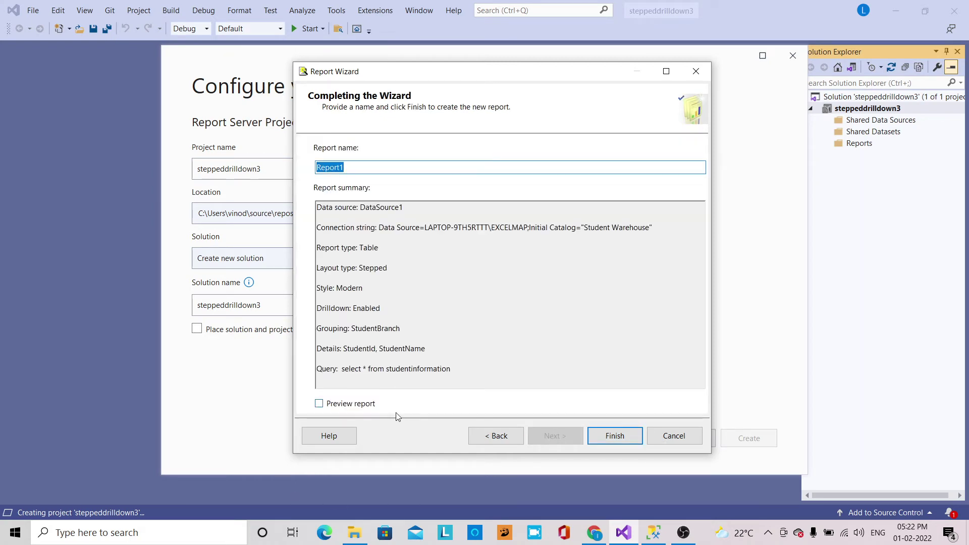
pyautogui.click(359, 406)
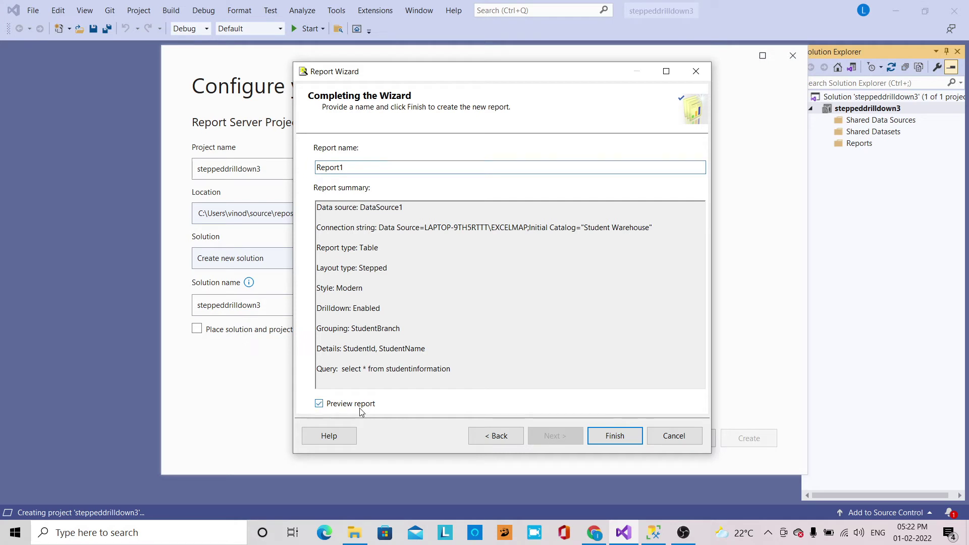
pyautogui.click(615, 436)
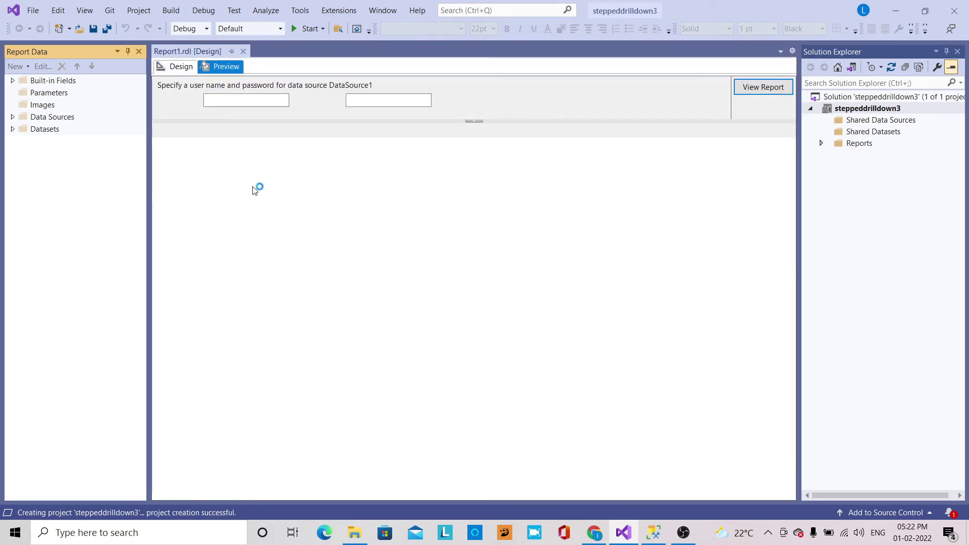
# Enter the data source user name and password to load the report preview.
pyautogui.click(268, 101)
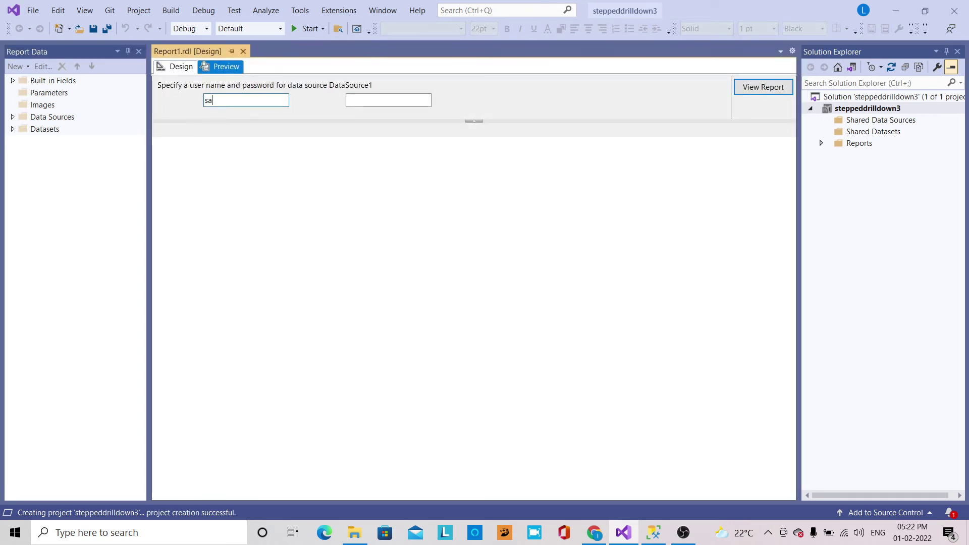
pyautogui.press('Tab')
pyautogui.write('****')
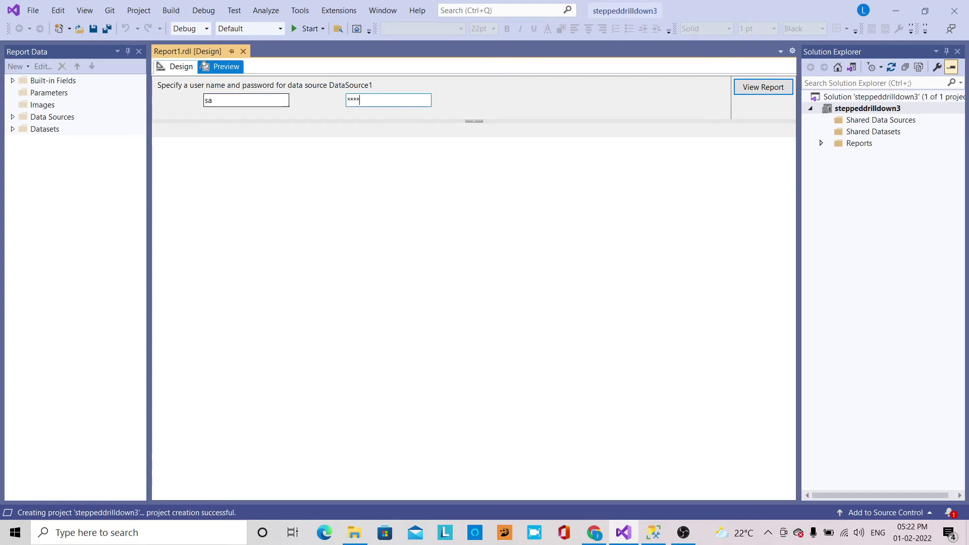
pyautogui.click(762, 87)
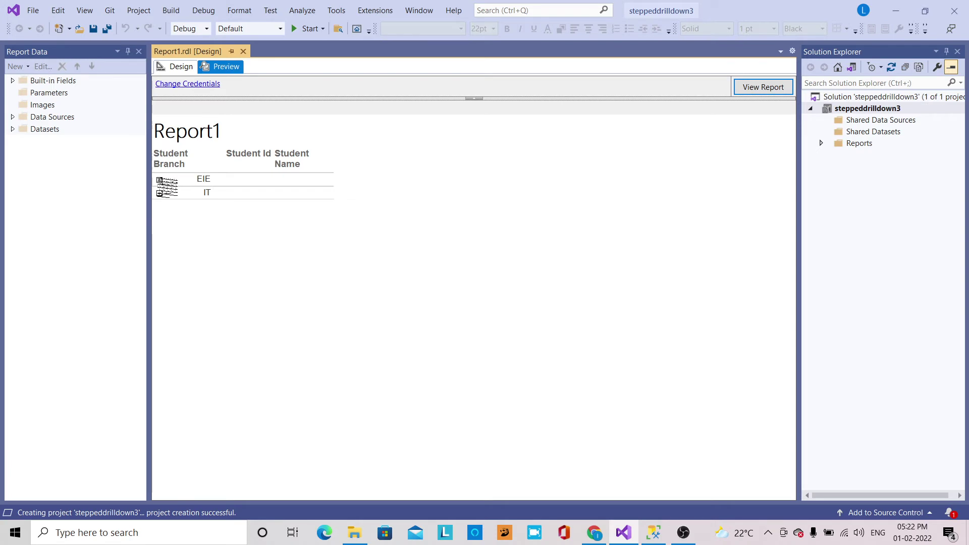
# Expand EIE and IT in the preview, collapse both again, then switch to Design view.
pyautogui.click(159, 180)
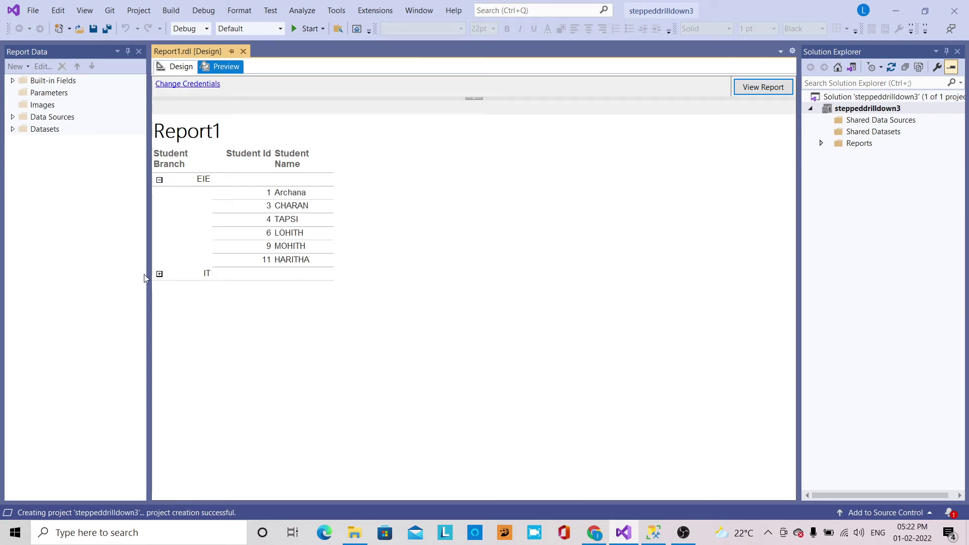
pyautogui.click(159, 274)
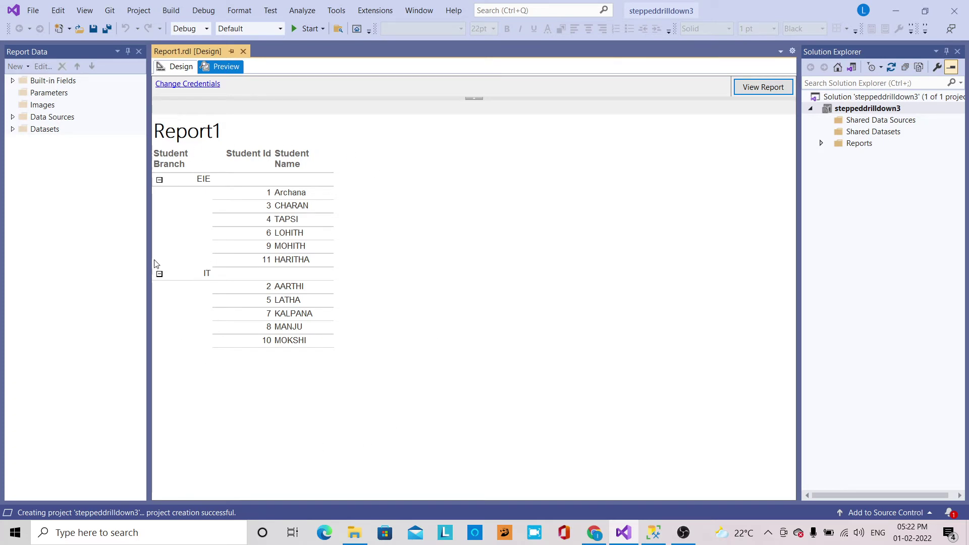
pyautogui.click(159, 181)
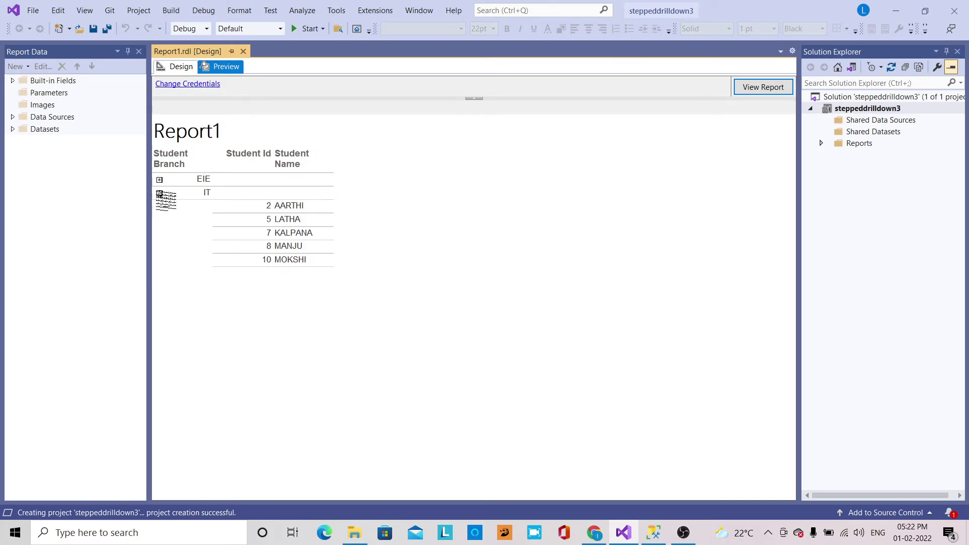
pyautogui.click(159, 194)
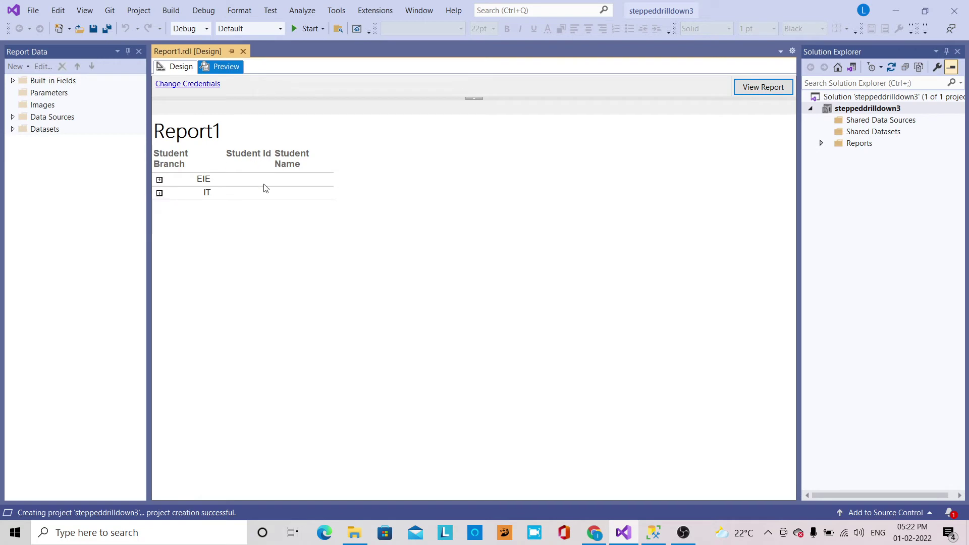
pyautogui.click(180, 67)
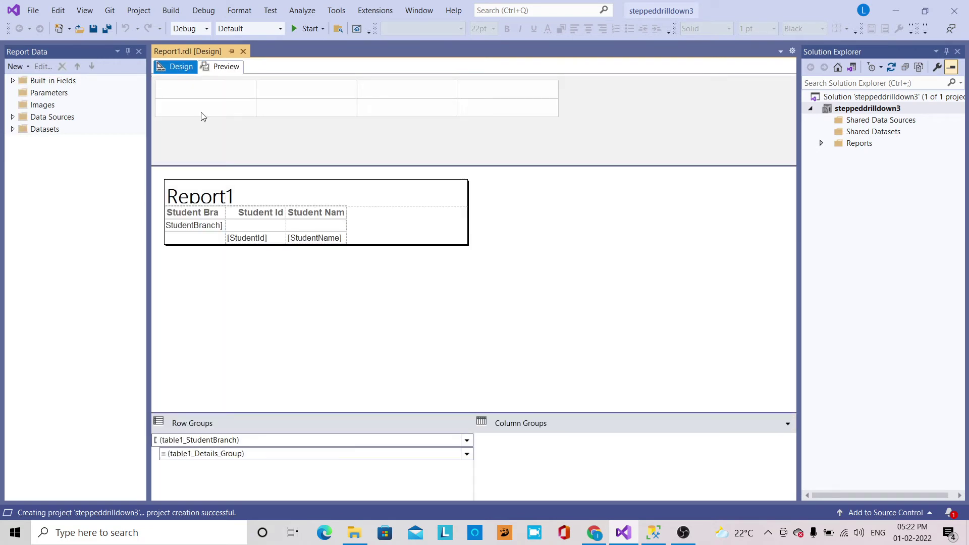
# Widen the Student Branch, Student Id and Student Name columns so their headers fit.
pyautogui.click(224, 214)
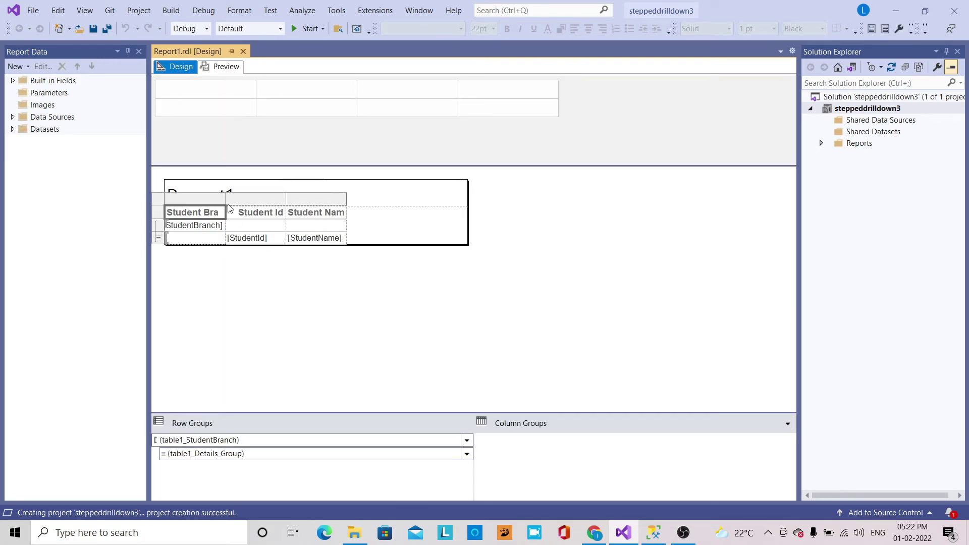
pyautogui.moveTo(225, 199); pyautogui.dragTo(255, 200)
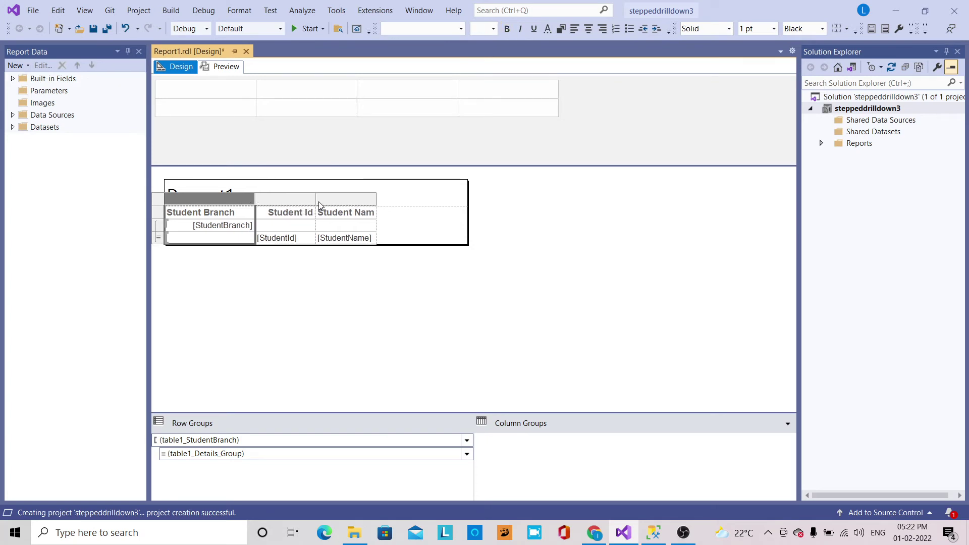
pyautogui.moveTo(315, 201); pyautogui.dragTo(321, 201)
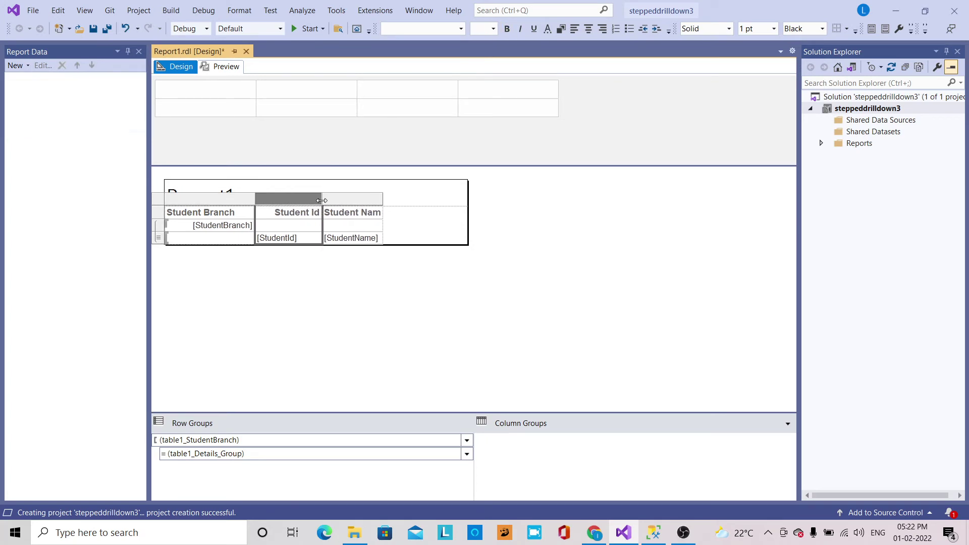
pyautogui.click(380, 199)
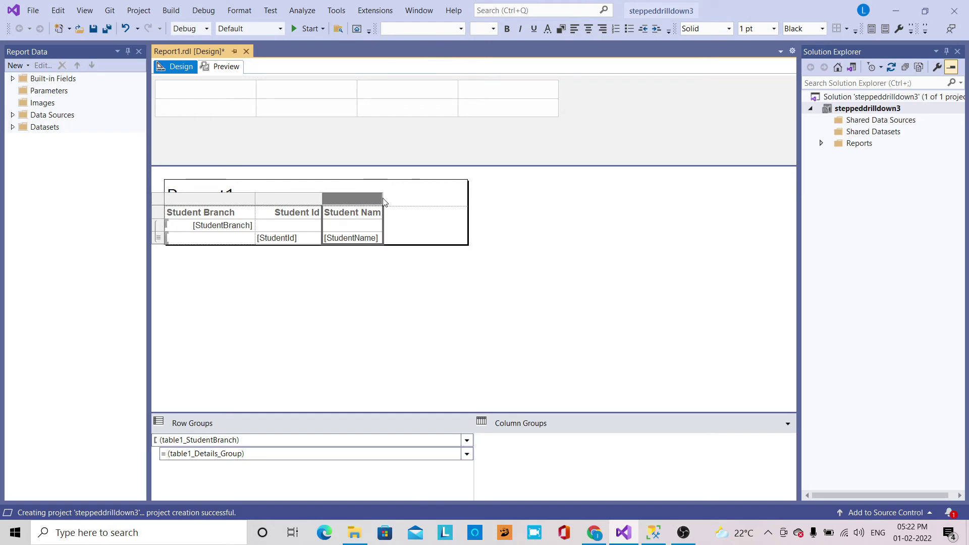
pyautogui.moveTo(382, 198); pyautogui.dragTo(412, 198)
# Select the [StudentBranch] cell as a text box and bring up its context menu.
pyautogui.doubleClick(218, 225)
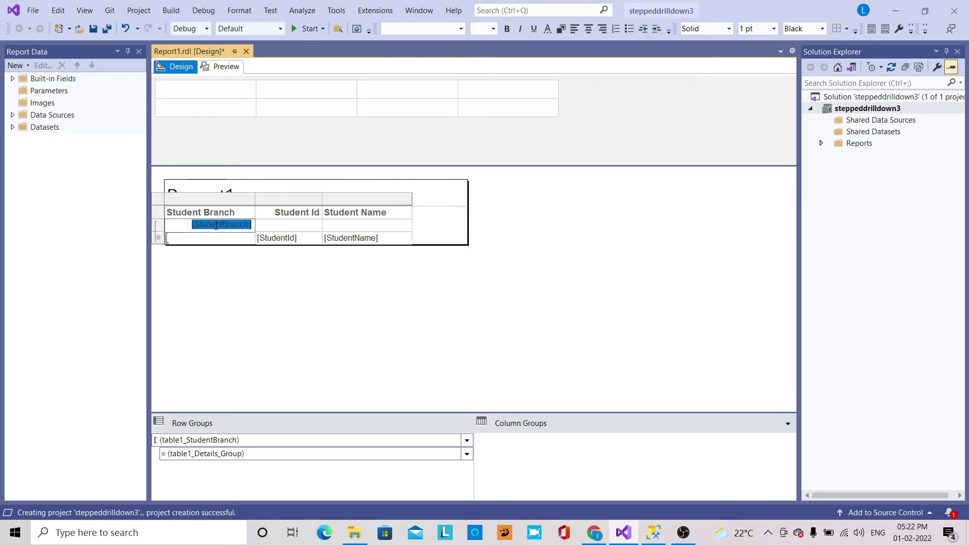
pyautogui.rightClick(217, 228)
pyautogui.click(180, 287)
pyautogui.click(221, 227)
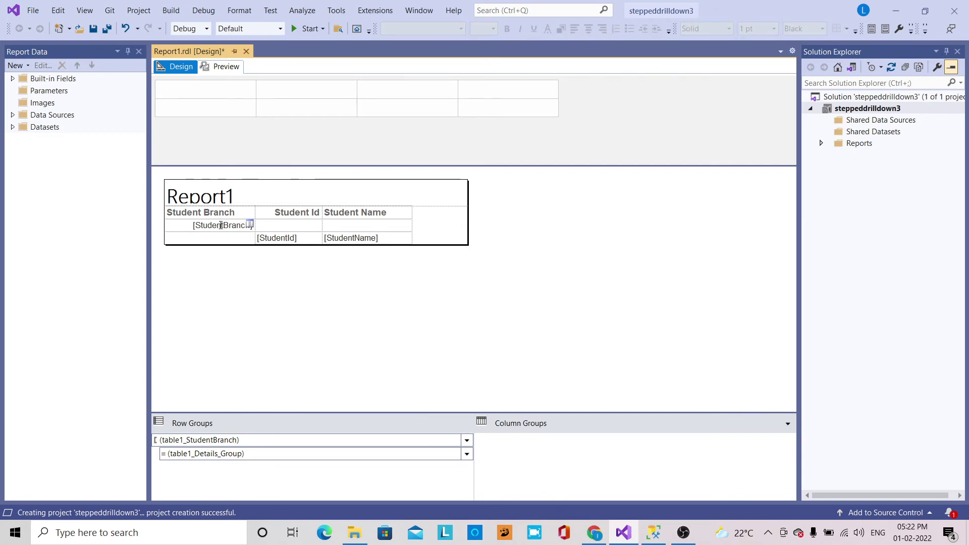
pyautogui.rightClick(221, 228)
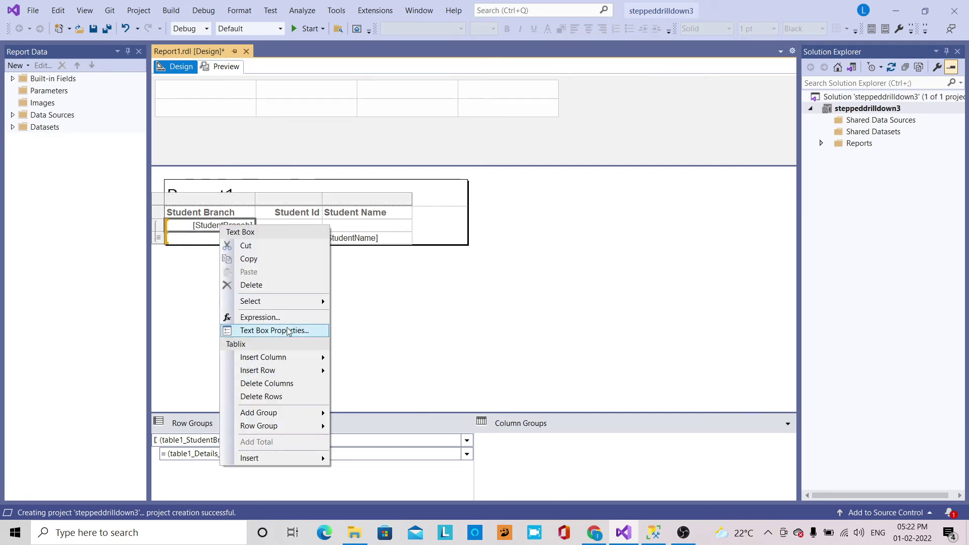
# Set the [StudentBranch] cell's Text Box Properties fill color to Sea Green.
pyautogui.click(287, 330)
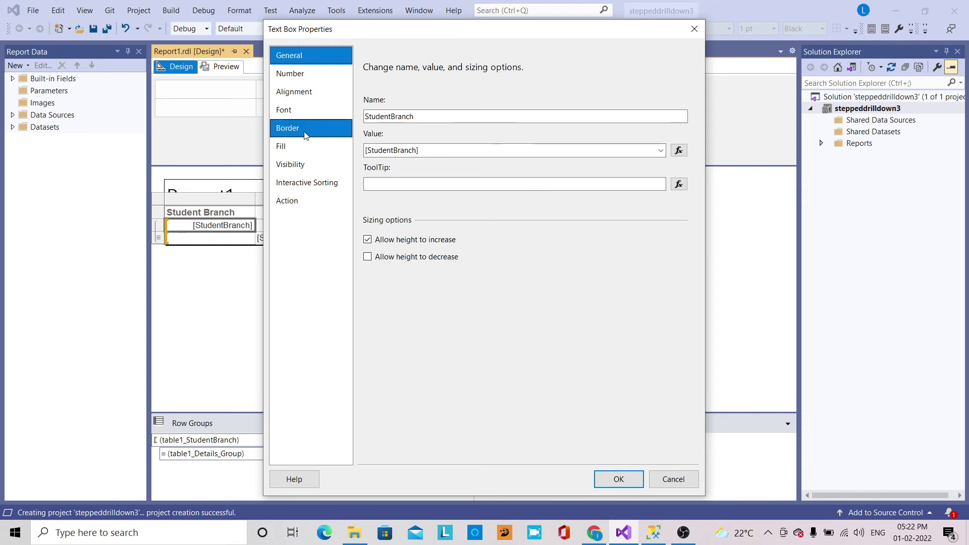
pyautogui.click(303, 145)
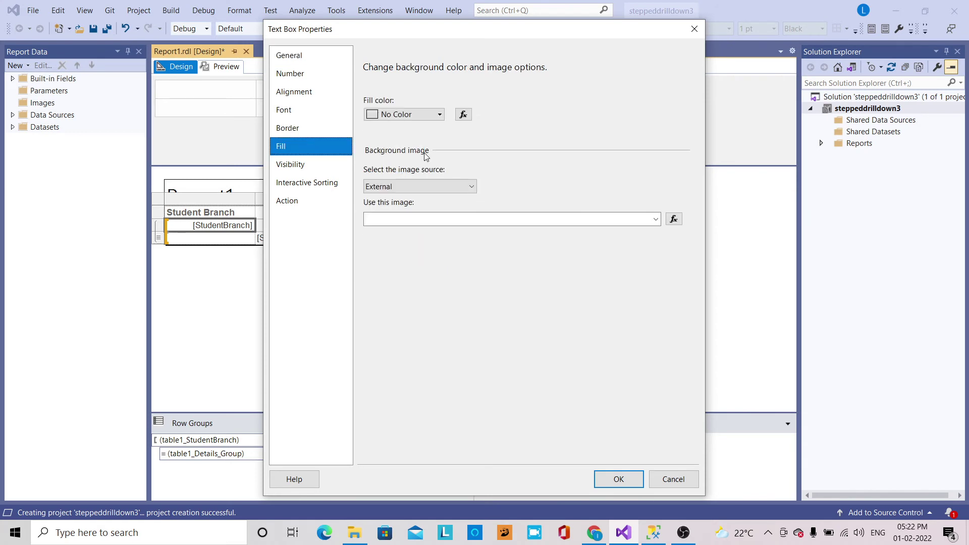
pyautogui.click(440, 114)
pyautogui.click(410, 174)
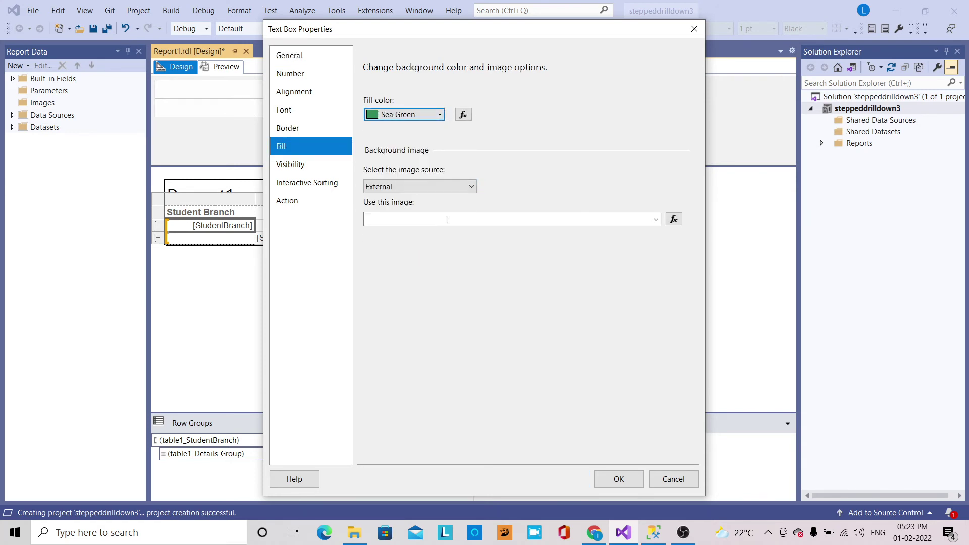
pyautogui.click(618, 478)
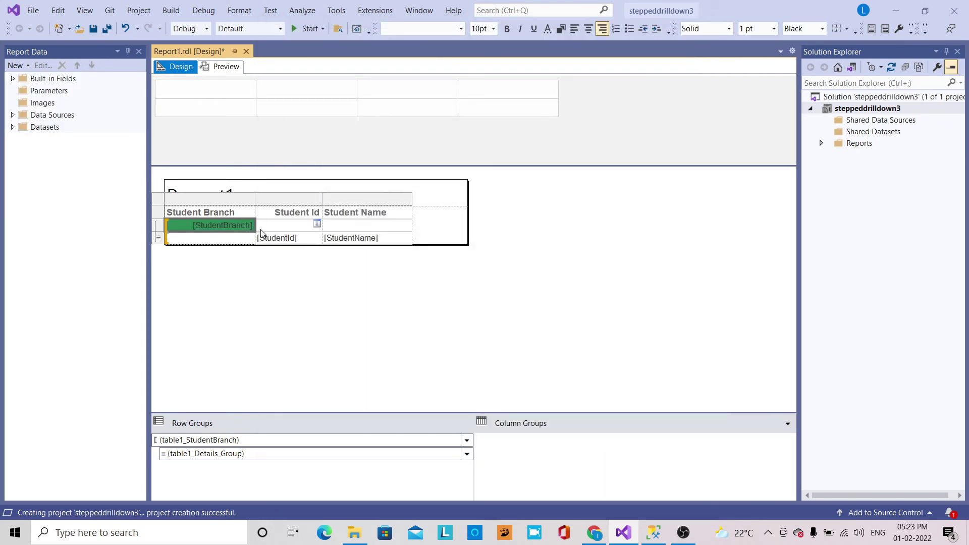
# Align the [StudentId] cell text Center horizontally and Middle vertically.
pyautogui.rightClick(305, 240)
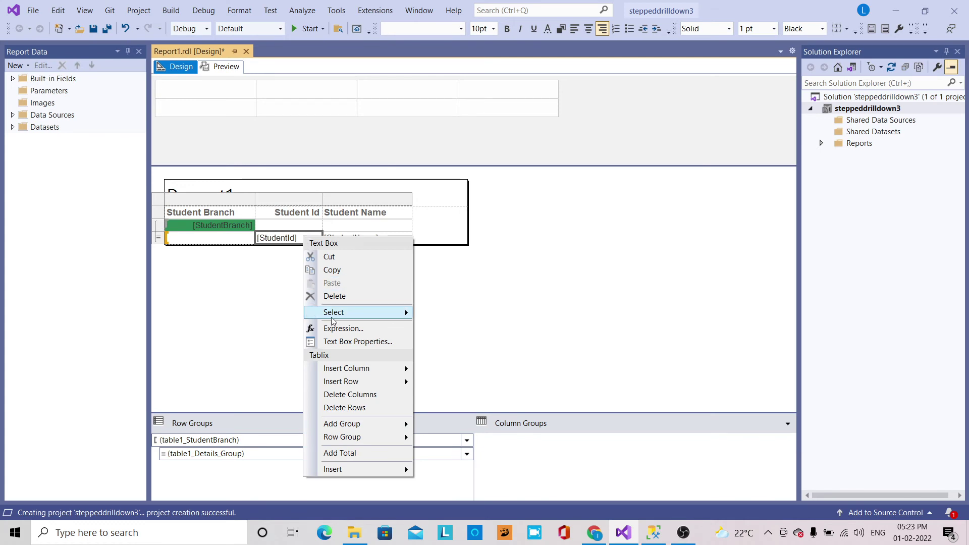
pyautogui.click(345, 341)
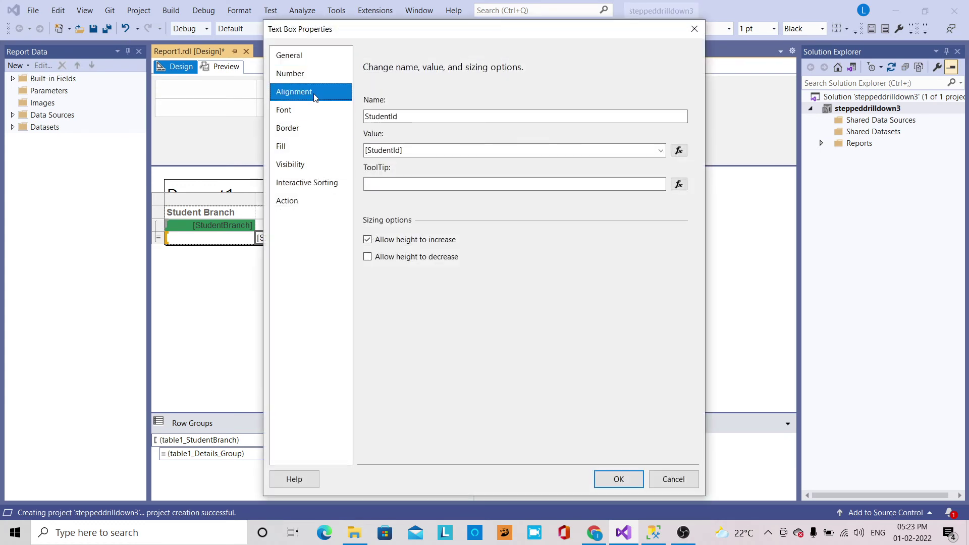
pyautogui.click(305, 91)
pyautogui.click(444, 161)
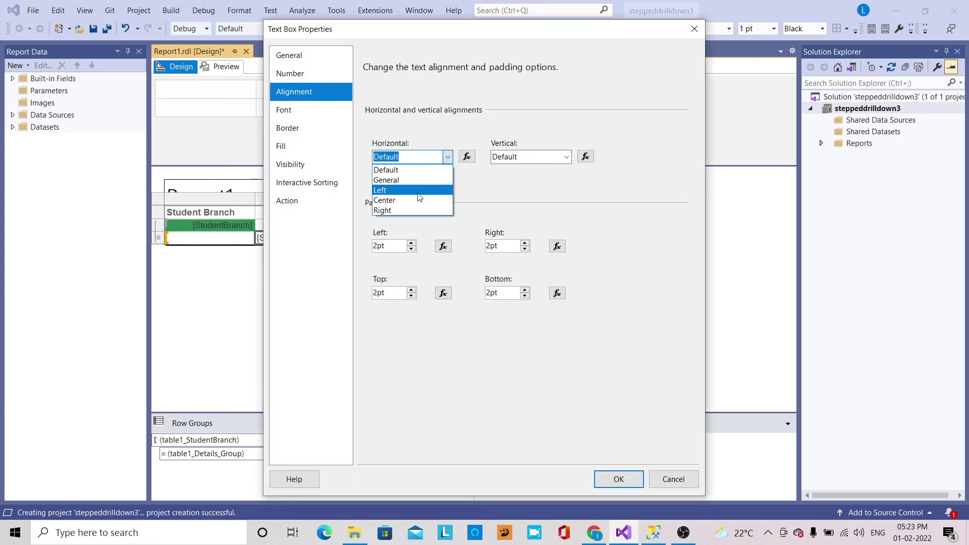
pyautogui.click(433, 200)
pyautogui.click(555, 156)
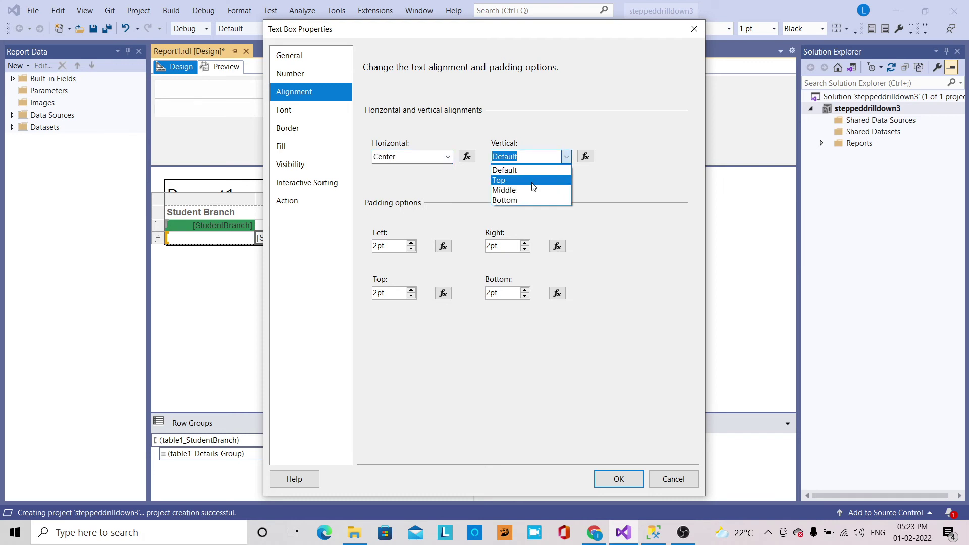
pyautogui.click(529, 192)
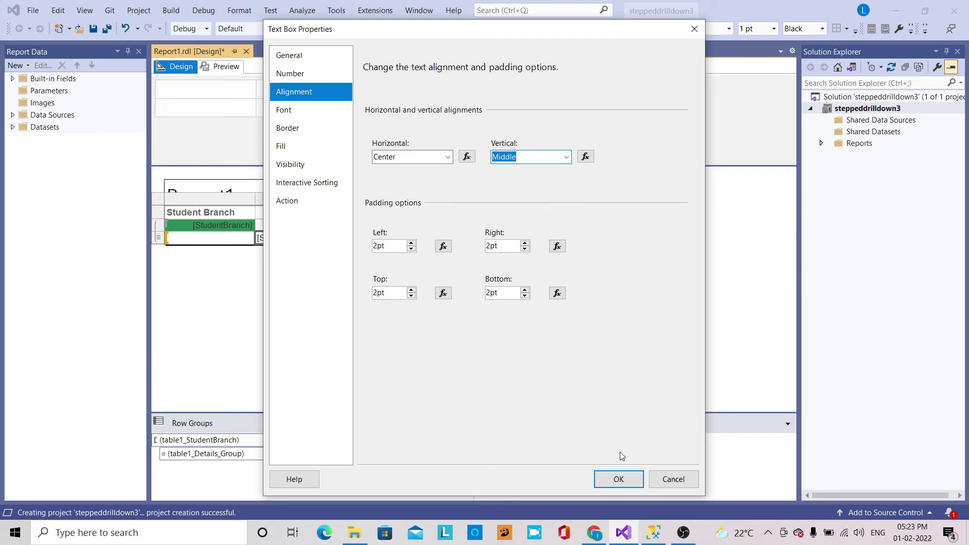
pyautogui.click(620, 478)
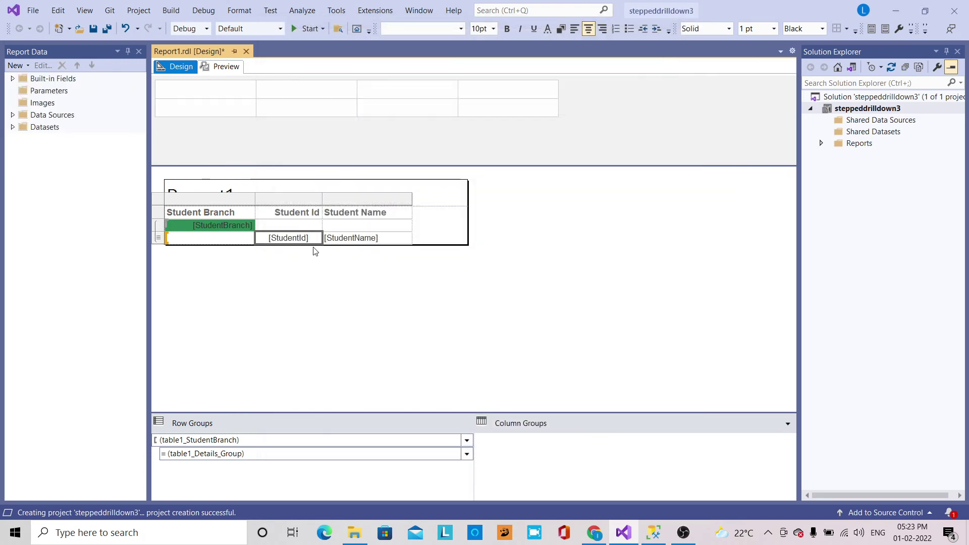
# Make the Student Id header Center and Middle aligned with a 22pt font.
pyautogui.rightClick(316, 214)
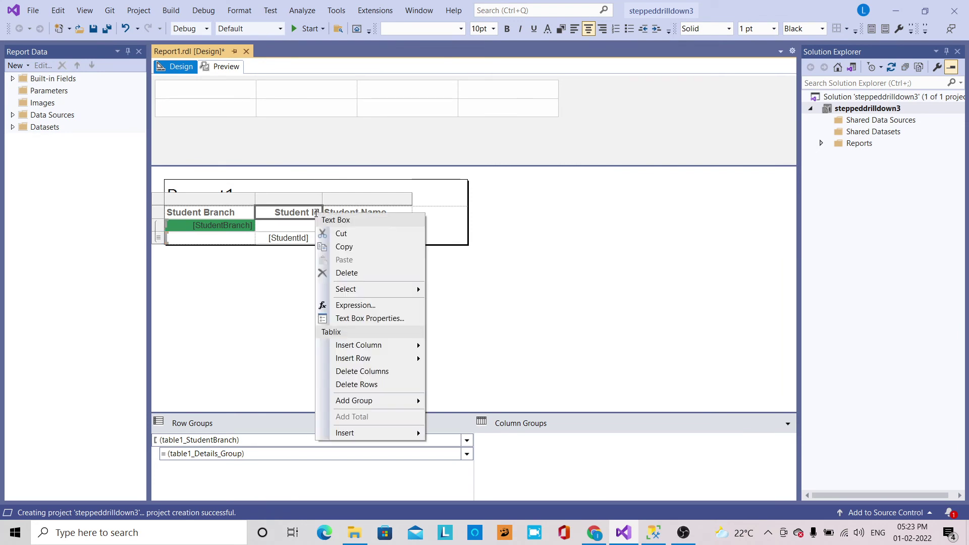
pyautogui.click(355, 321)
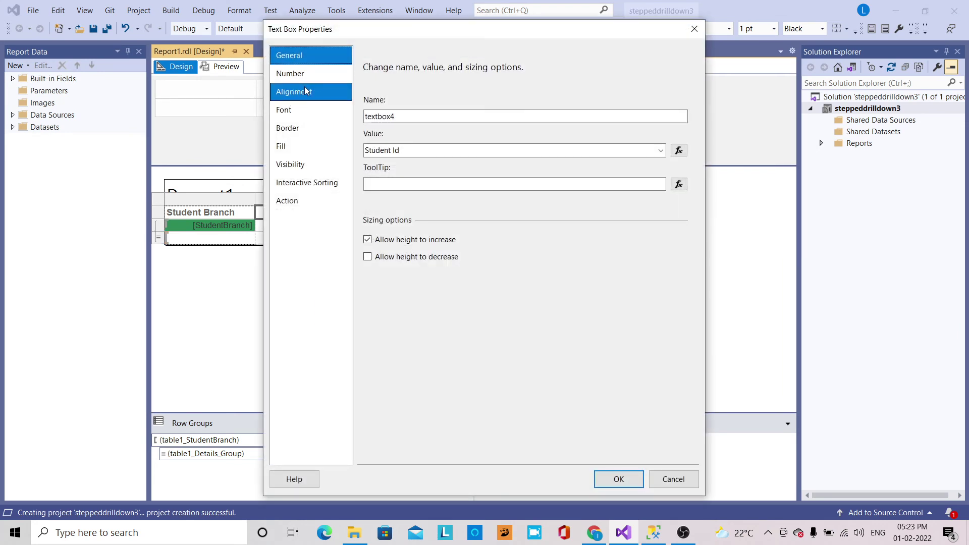
pyautogui.click(307, 94)
pyautogui.click(448, 157)
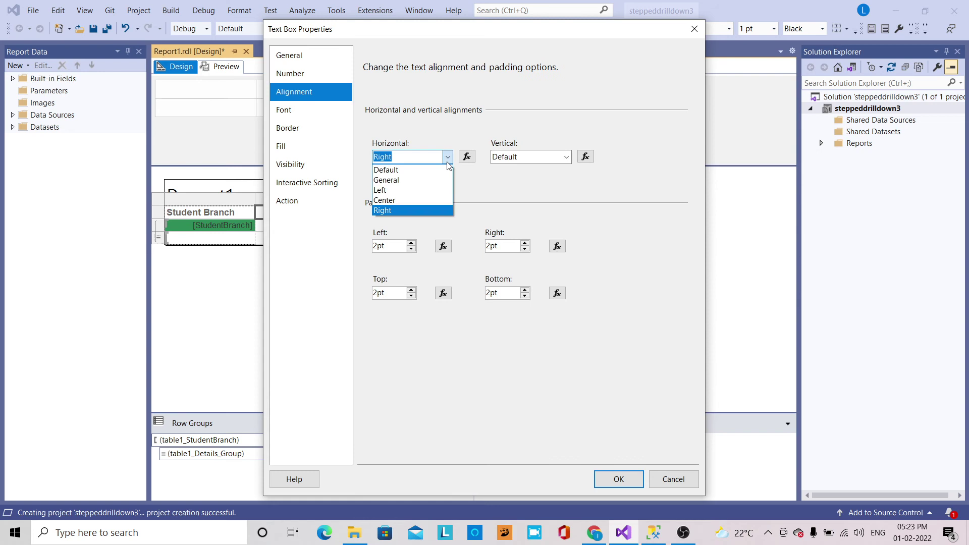
pyautogui.click(415, 201)
pyautogui.click(566, 157)
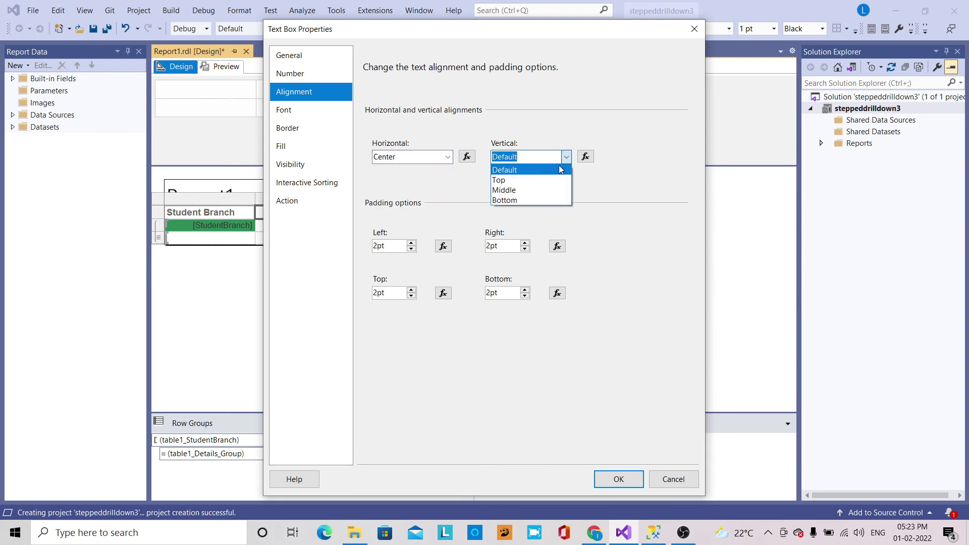
pyautogui.click(547, 191)
pyautogui.click(333, 117)
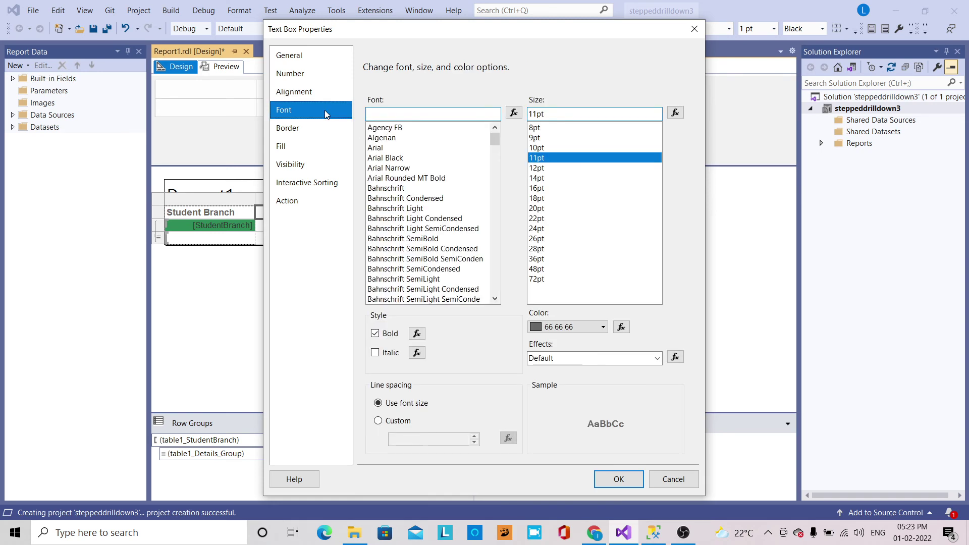
pyautogui.click(536, 219)
pyautogui.click(608, 479)
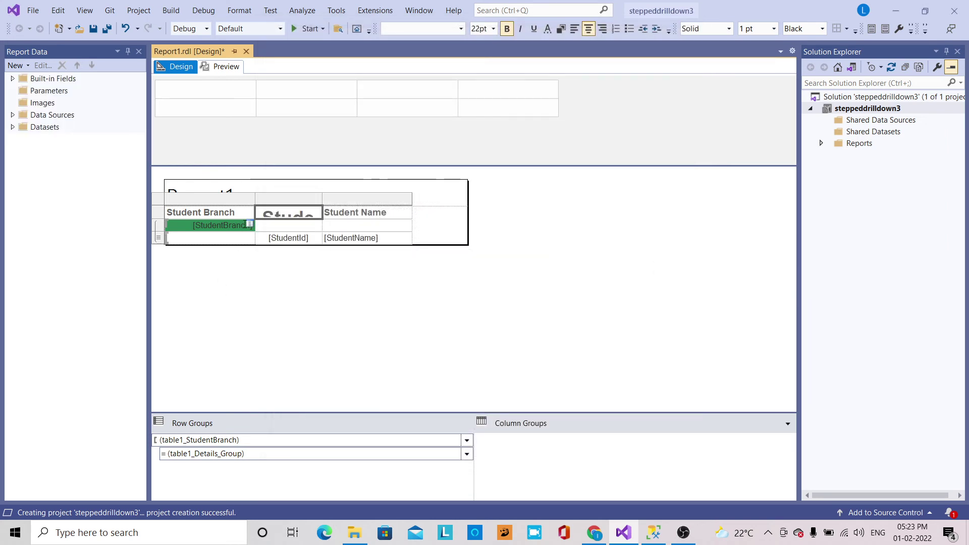
# Open the report preview and enter the data source login and password.
pyautogui.click(226, 66)
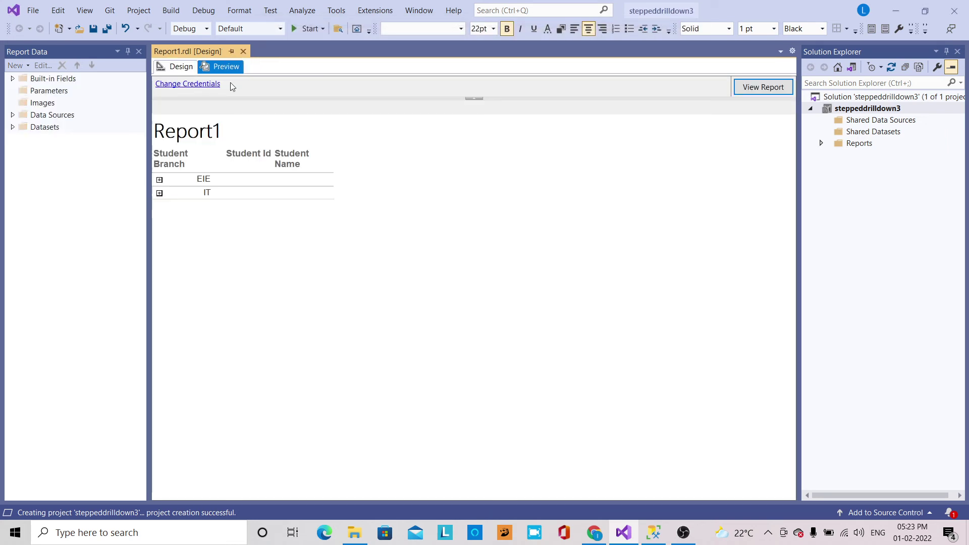
pyautogui.click(226, 100)
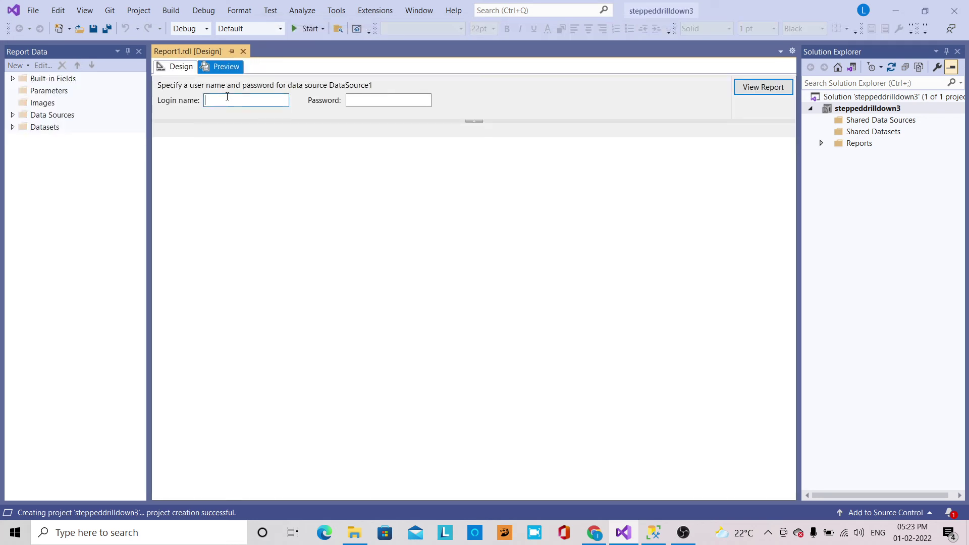
pyautogui.press('Tab')
# Render the report, expand EIE to list its students, then return to Design.
pyautogui.click(769, 91)
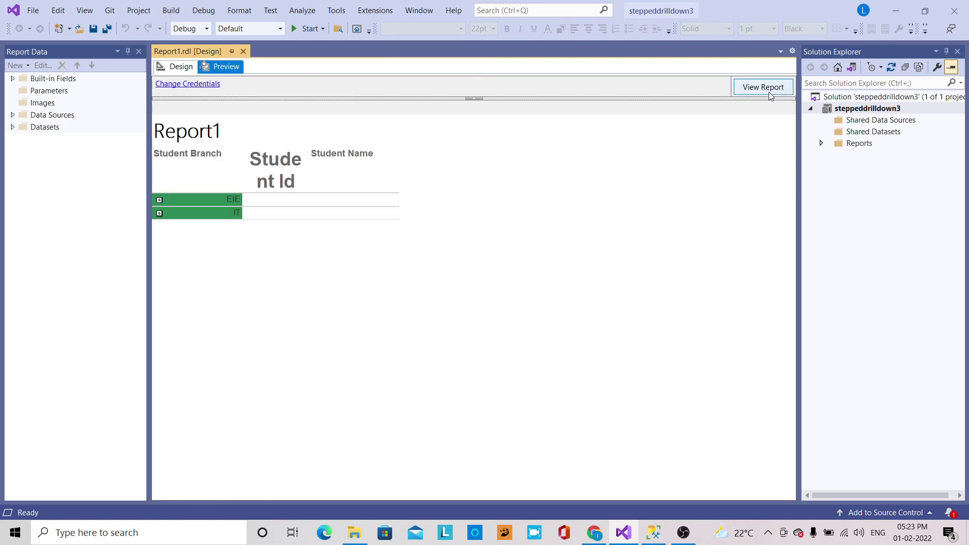
pyautogui.click(160, 200)
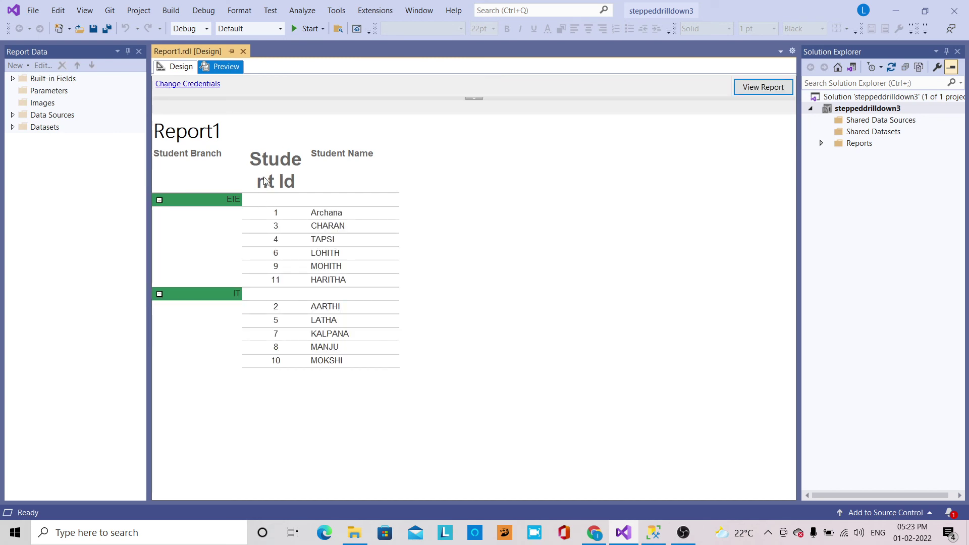
pyautogui.click(175, 66)
pyautogui.rightClick(309, 240)
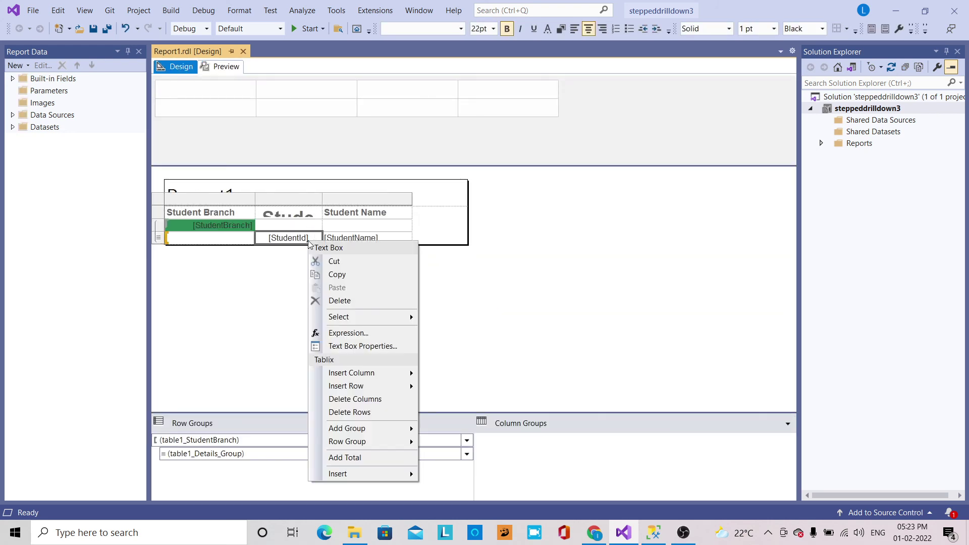
pyautogui.click(359, 347)
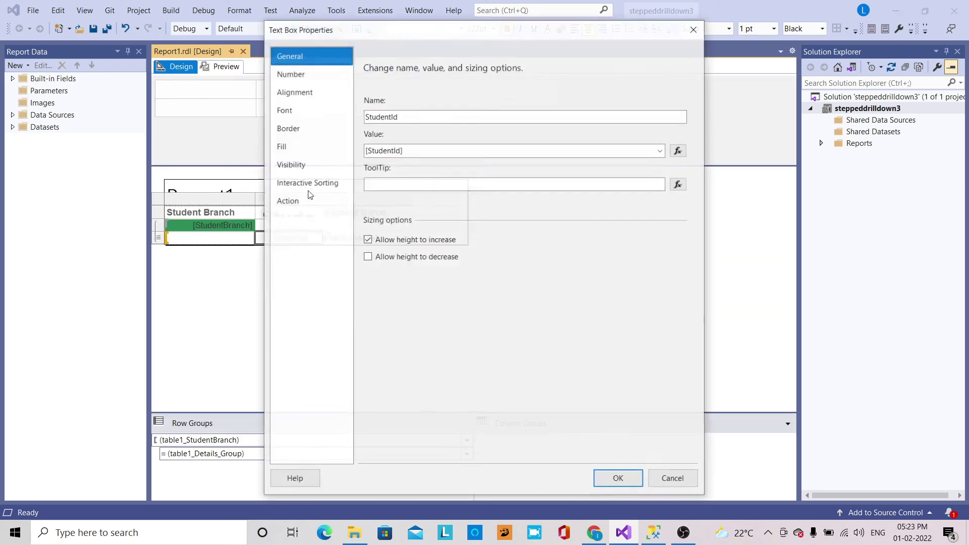
pyautogui.click(700, 32)
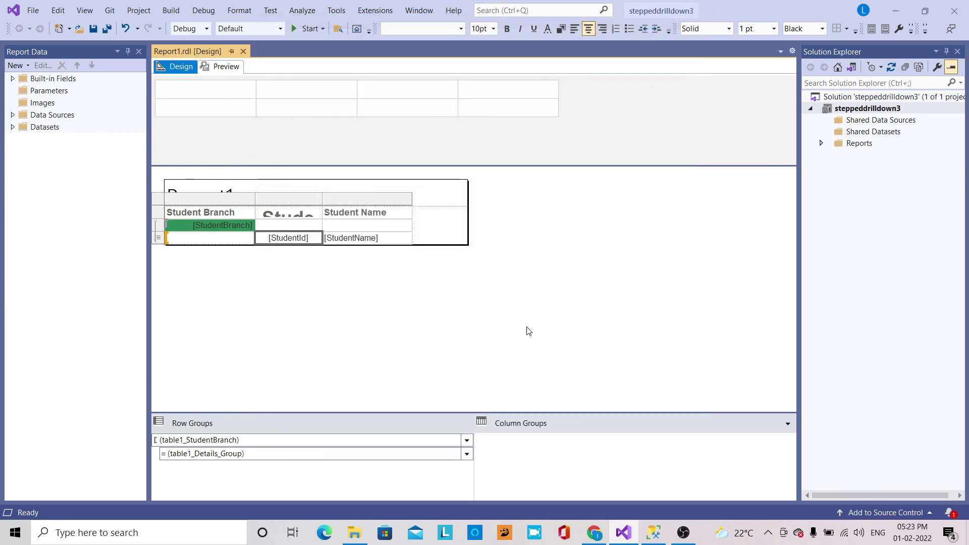